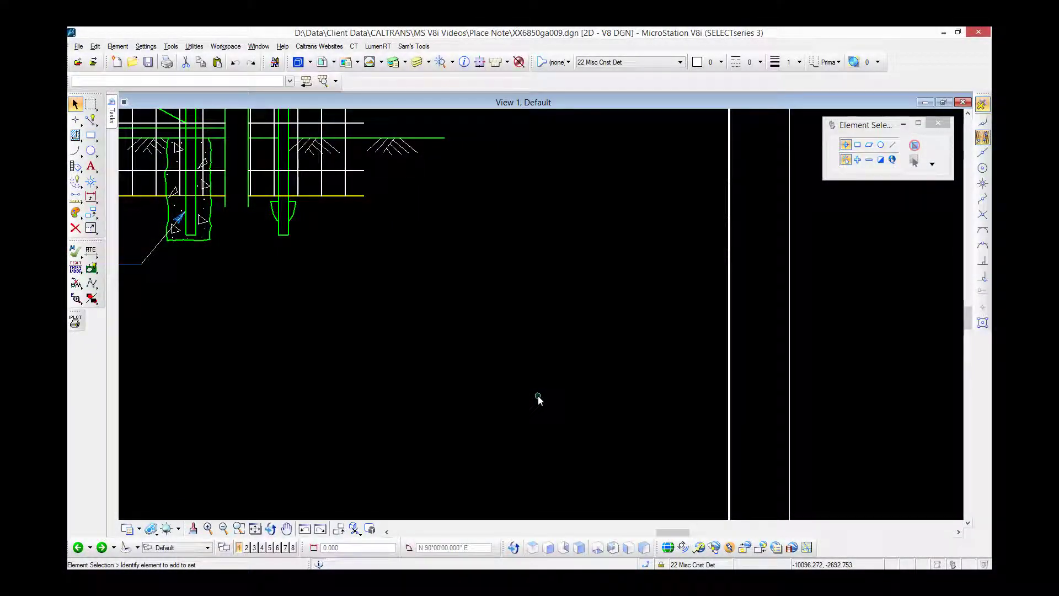
- Activate the Place Text tool in the main tool box and expand its flyout of text tools
{"action": "left_click", "coordinate": [91, 166]}
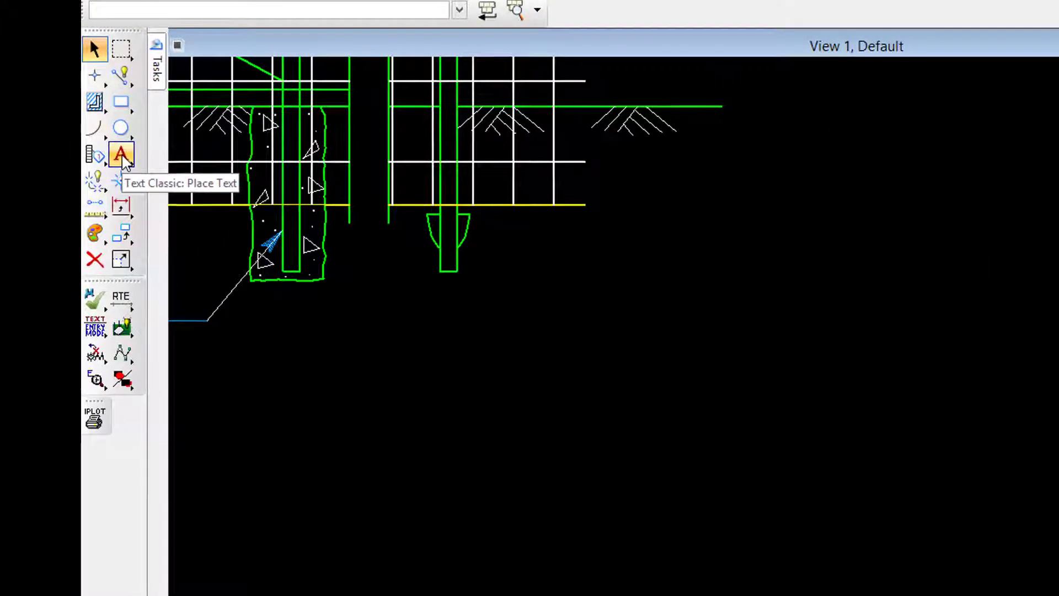
{"action": "left_click", "coordinate": [122, 153]}
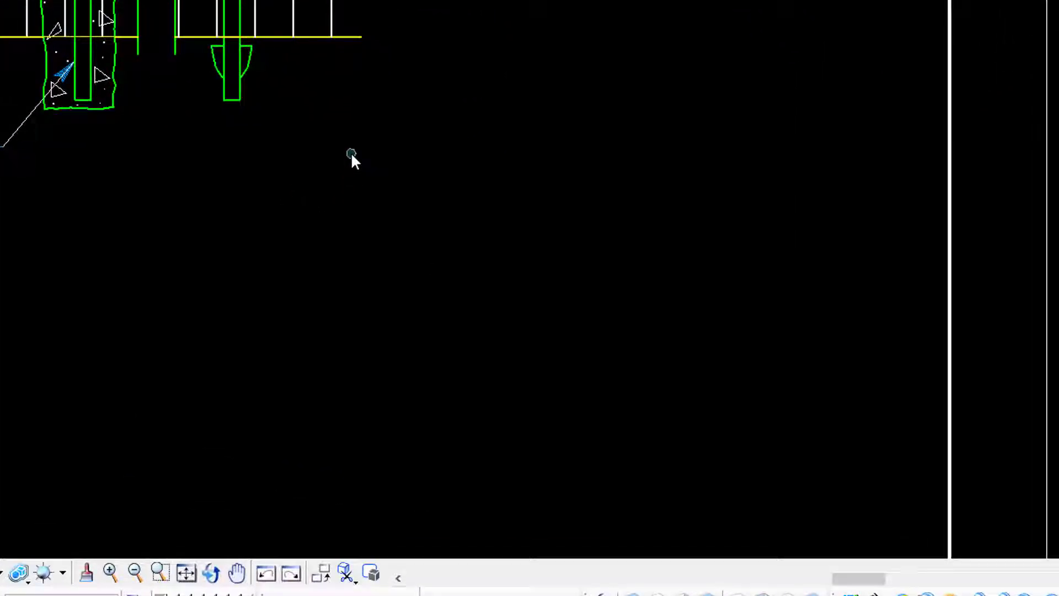
- Start Place Note from the text tools popup, with an empty Text Editor and 7.000 height and width
{"action": "key", "text": "5"}
{"action": "left_click", "coordinate": [389, 193]}
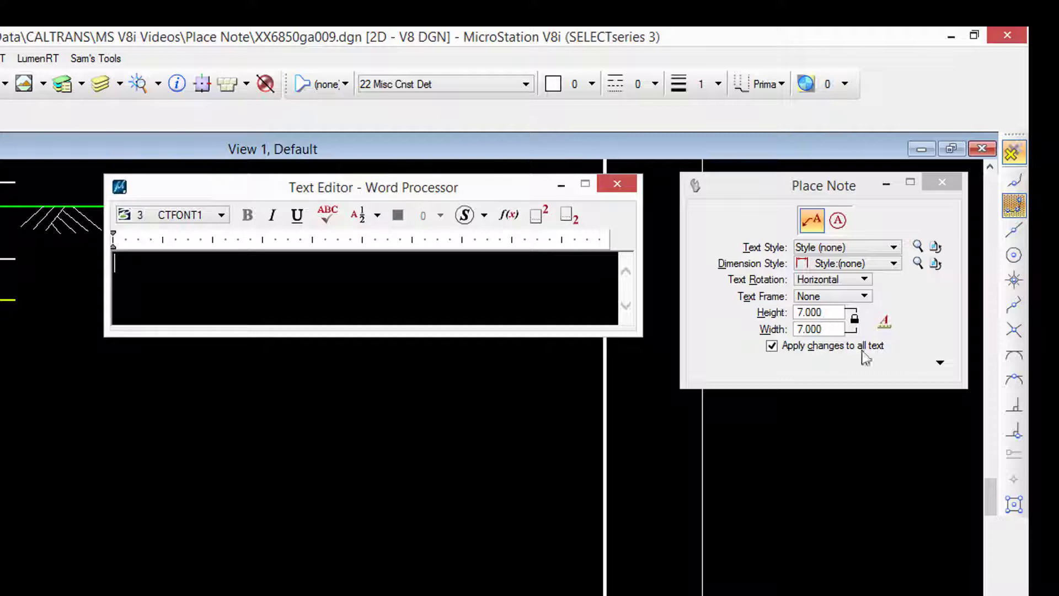
- Enter the note text 'ANCHOR ℄', start its leader on the footing curve, and enable In-line Leader
{"action": "left_click", "coordinate": [940, 364]}
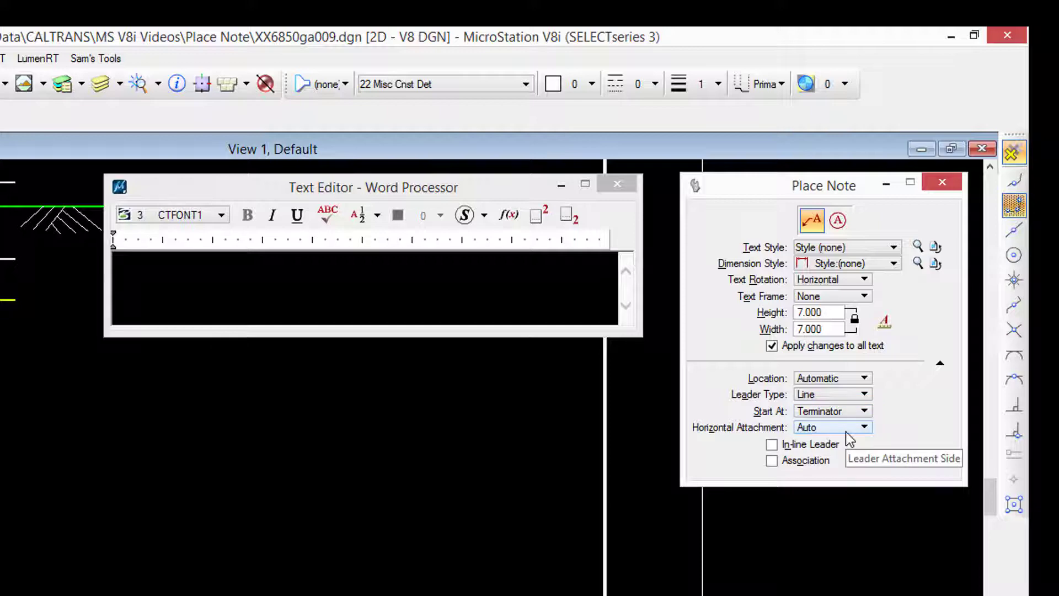
{"action": "type", "text": "ANCHOR Â"}
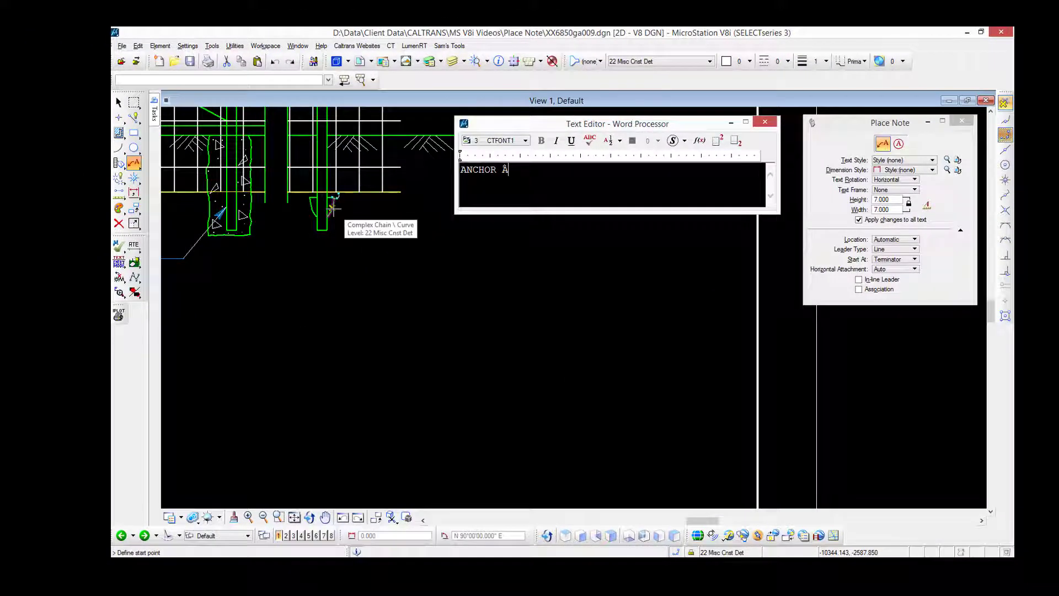
{"action": "left_click", "coordinate": [332, 209]}
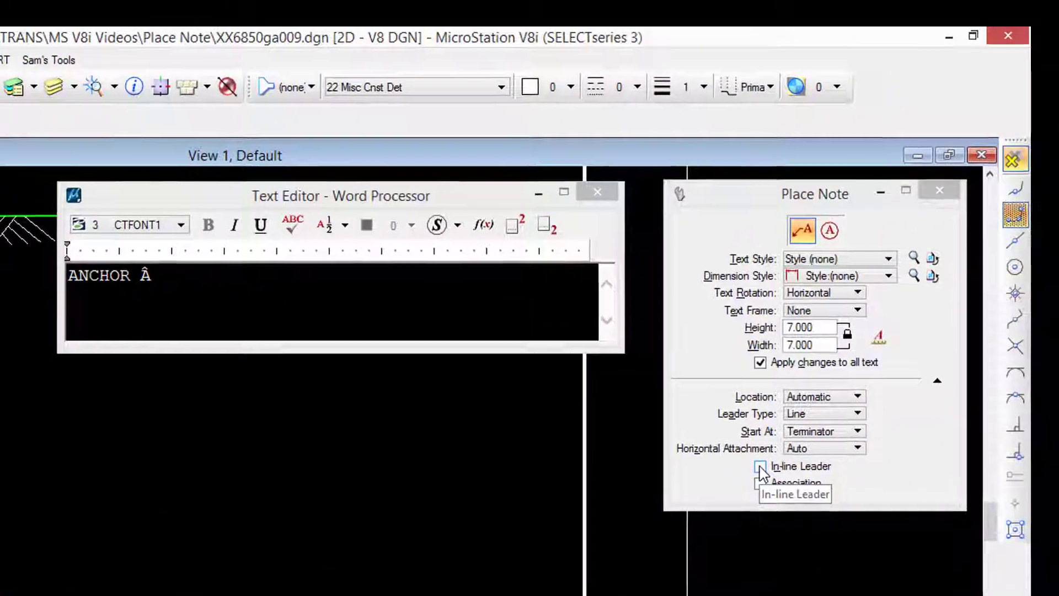
{"action": "left_click", "coordinate": [859, 279]}
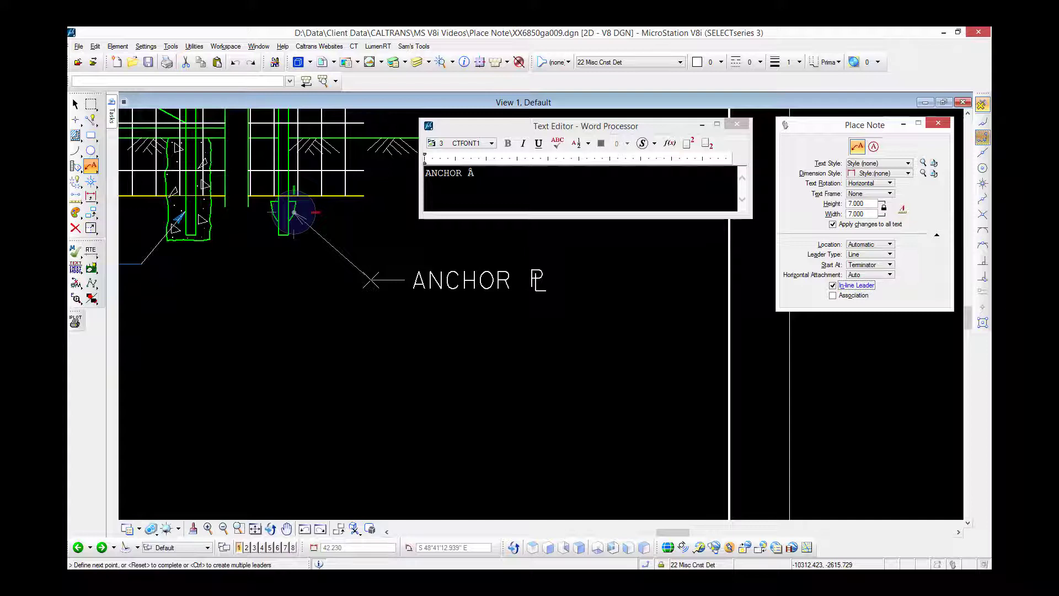
- Restart Place Note with the 'ANCHOR ℄' text, enable Association, and place it leading from the footing
{"action": "key", "text": "Escape"}
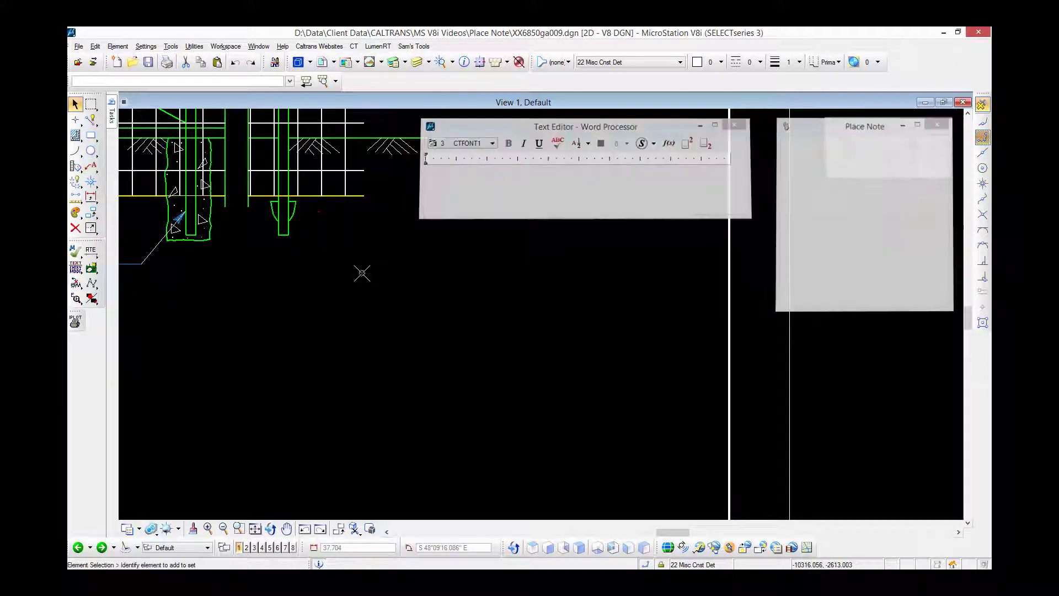
{"action": "left_click", "coordinate": [91, 166]}
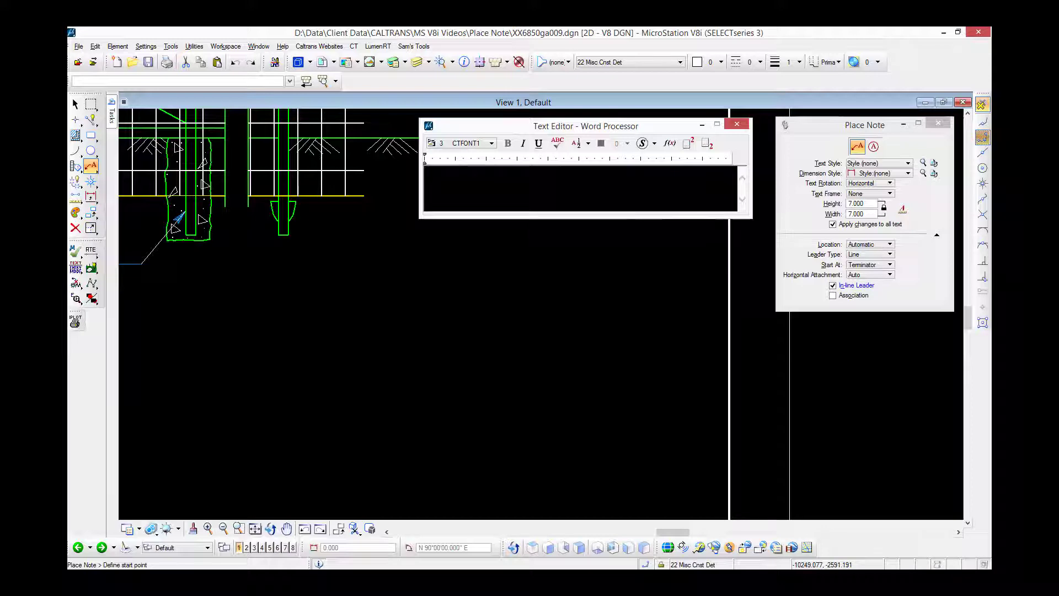
{"action": "type", "text": "ANCHOR Â"}
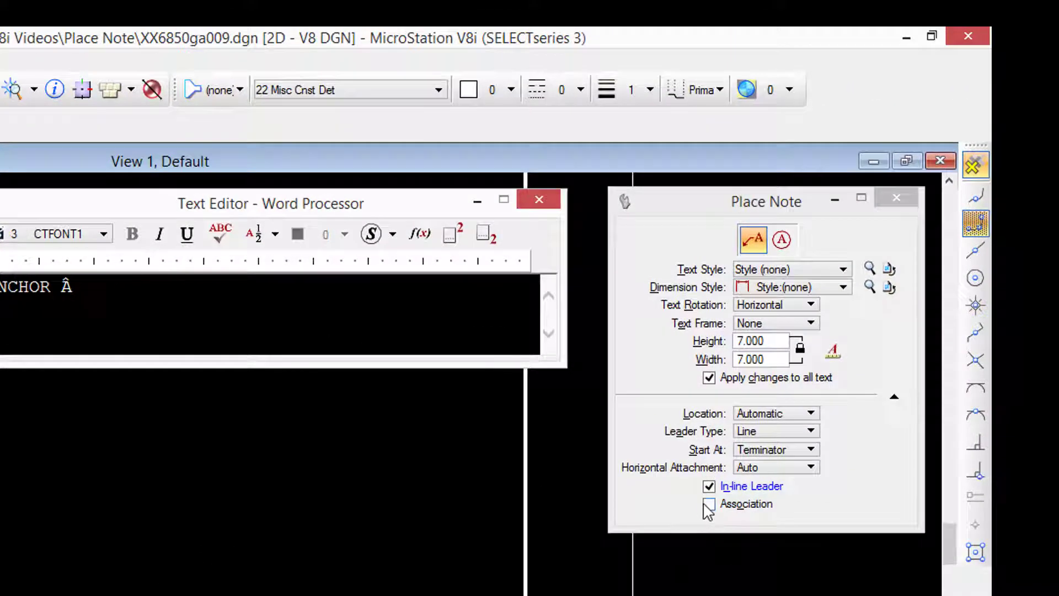
{"action": "left_click", "coordinate": [709, 505]}
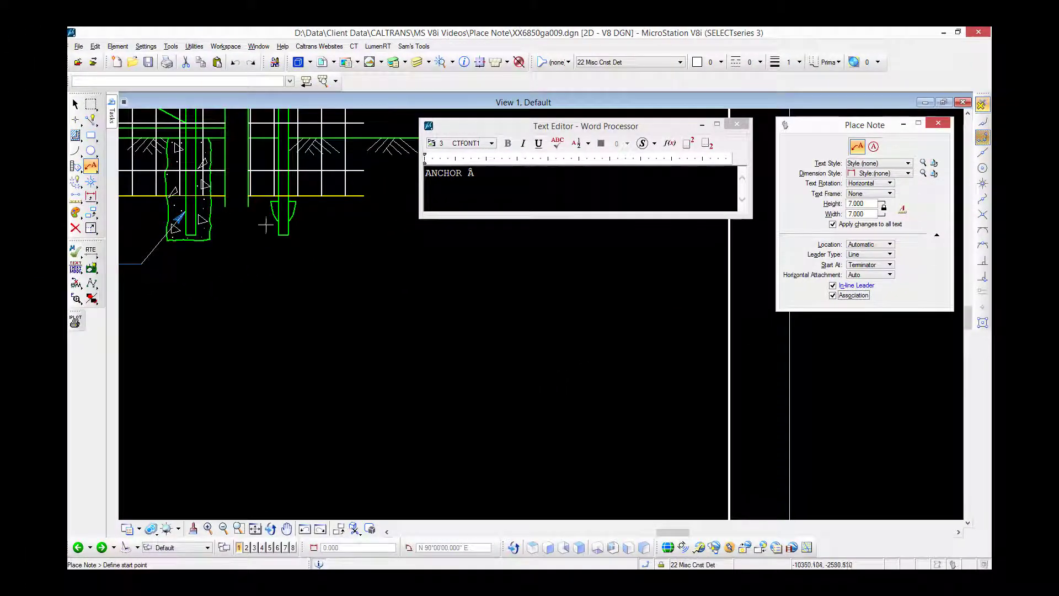
{"action": "left_click", "coordinate": [291, 211]}
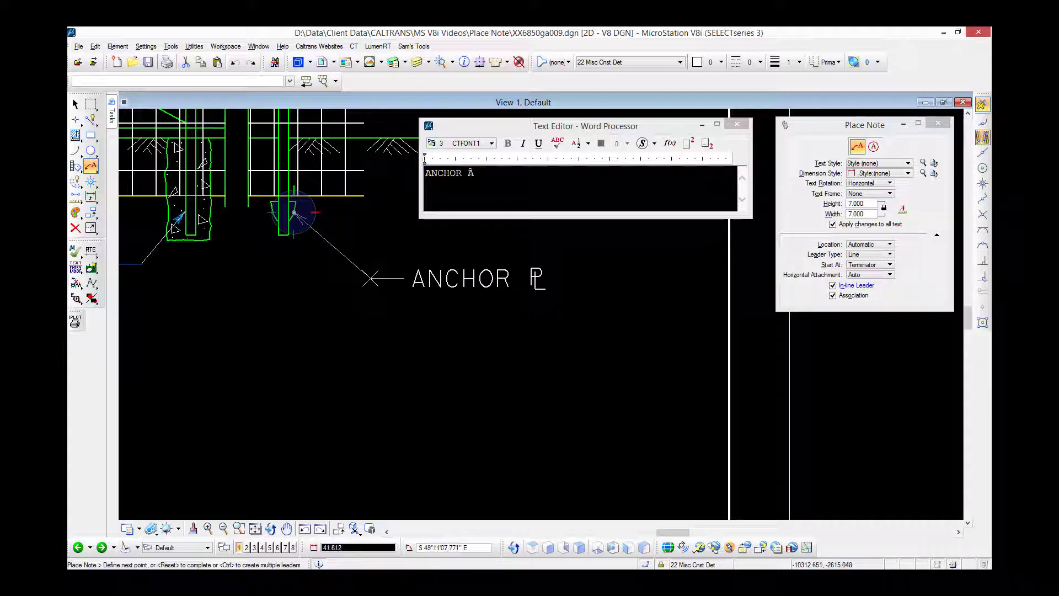
{"action": "left_click", "coordinate": [294, 213]}
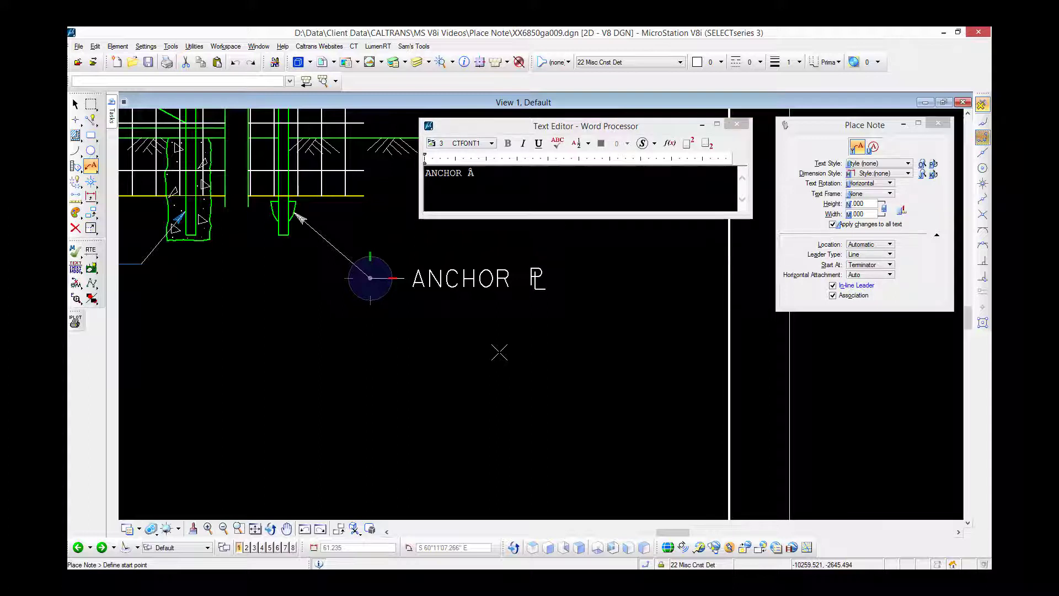
- Undo the placed note and preview it on the footing with Vertical text rotation
{"action": "key", "text": "ctrl+z"}
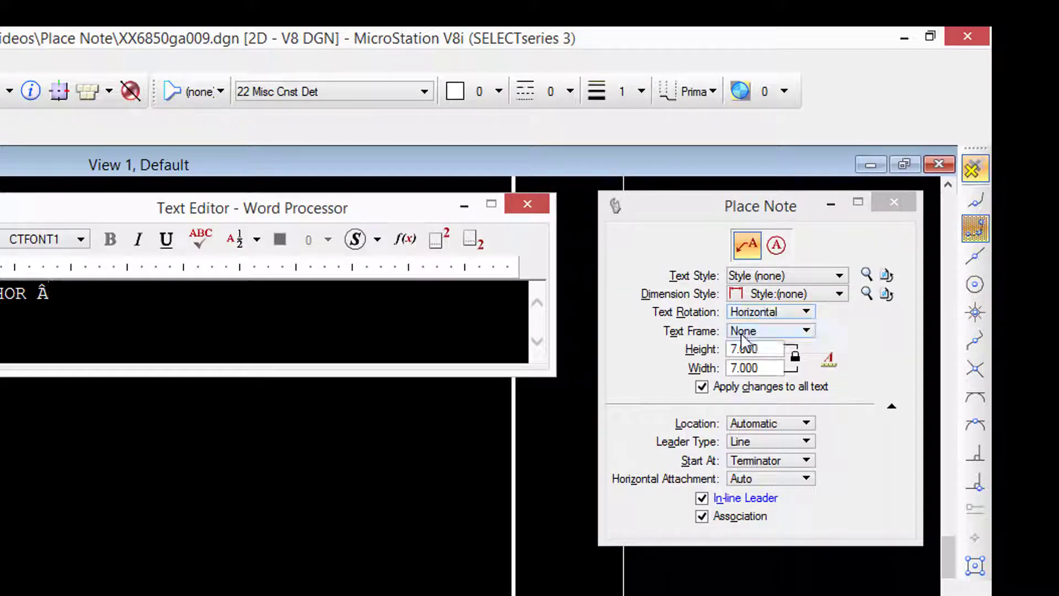
{"action": "left_click", "coordinate": [763, 312]}
{"action": "left_click", "coordinate": [757, 329]}
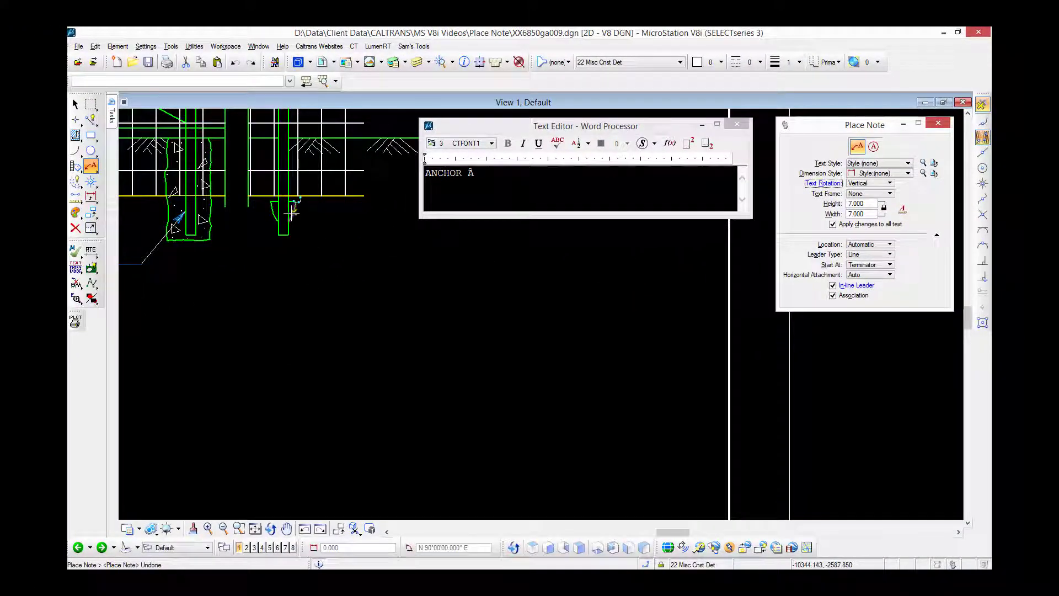
{"action": "left_click", "coordinate": [293, 212]}
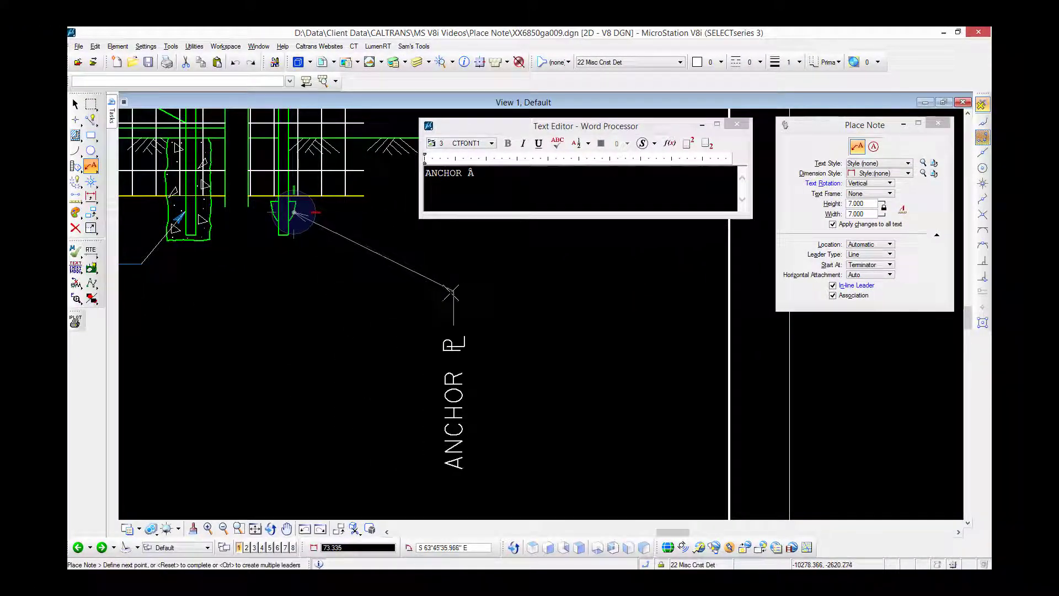
{"action": "scroll", "coordinate": [396, 330], "scroll_direction": "down", "scroll_amount": 5}
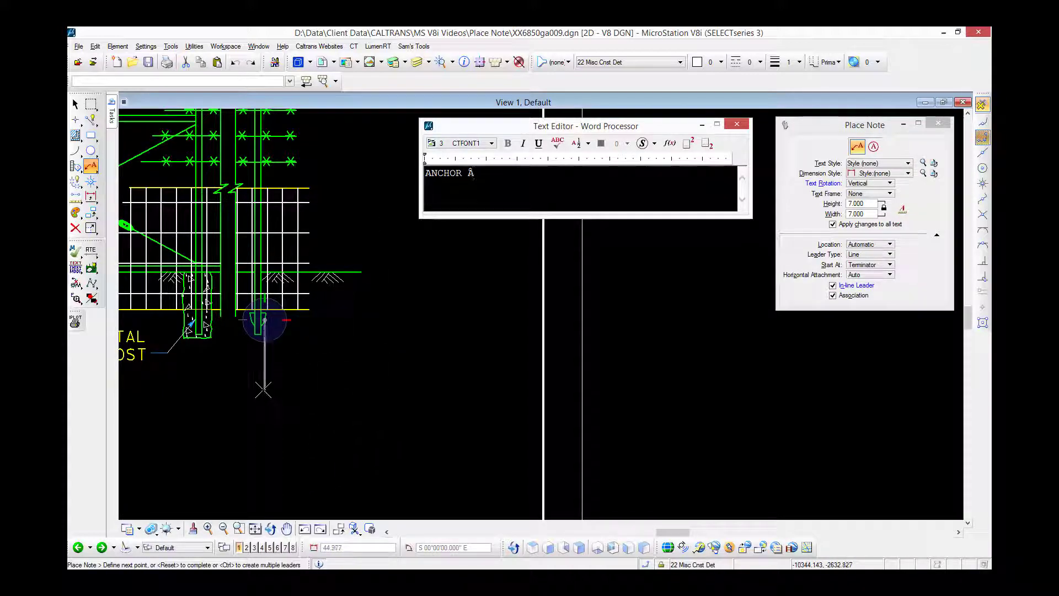
{"action": "scroll", "coordinate": [273, 384], "scroll_direction": "up", "scroll_amount": 2}
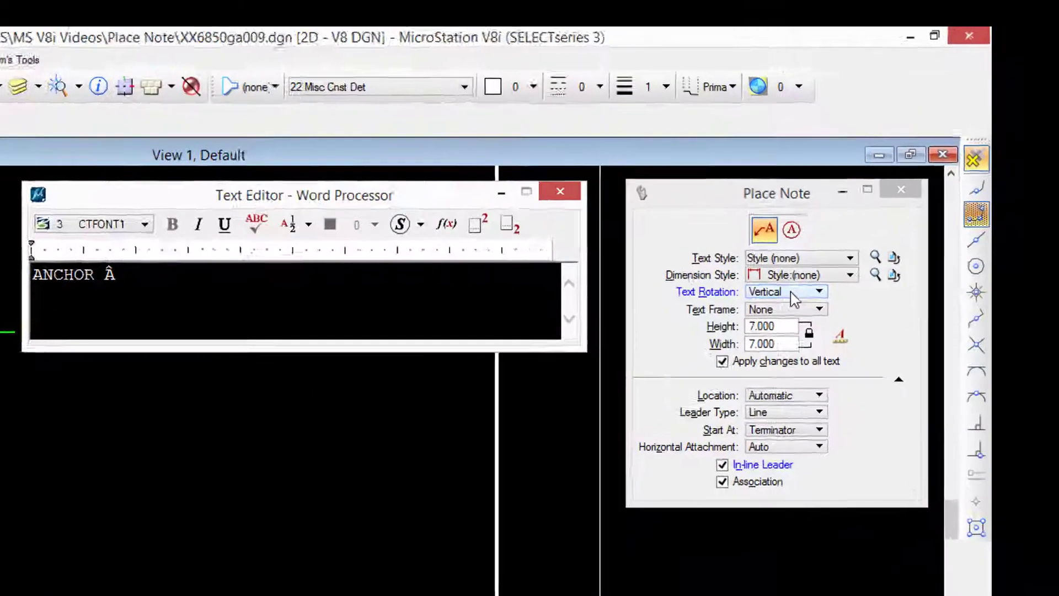
- Preview In-line text rotation, then set Text Rotation back to Horizontal
{"action": "left_click", "coordinate": [792, 293]}
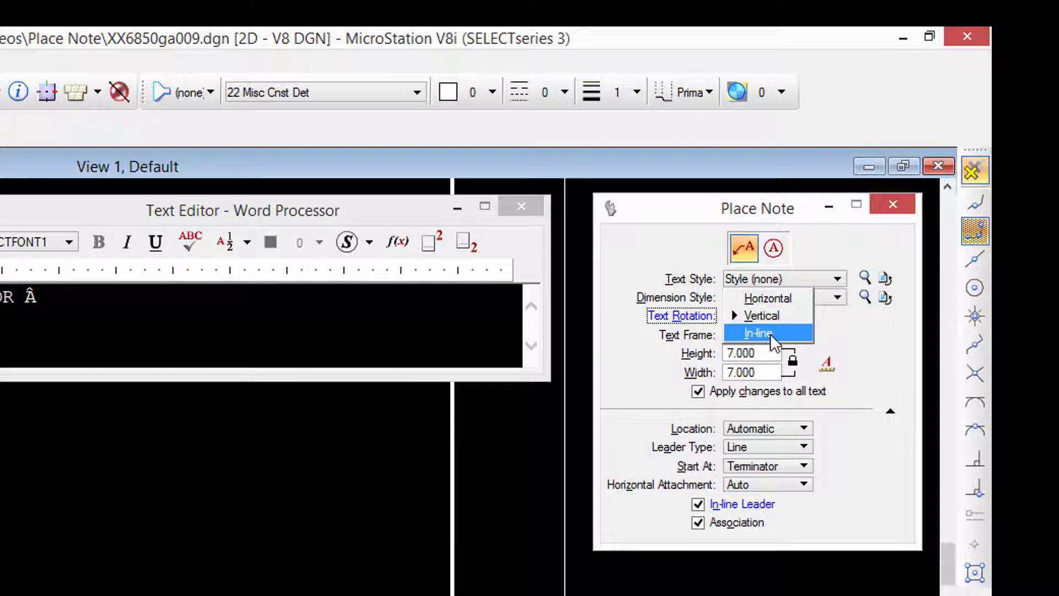
{"action": "left_click", "coordinate": [770, 333]}
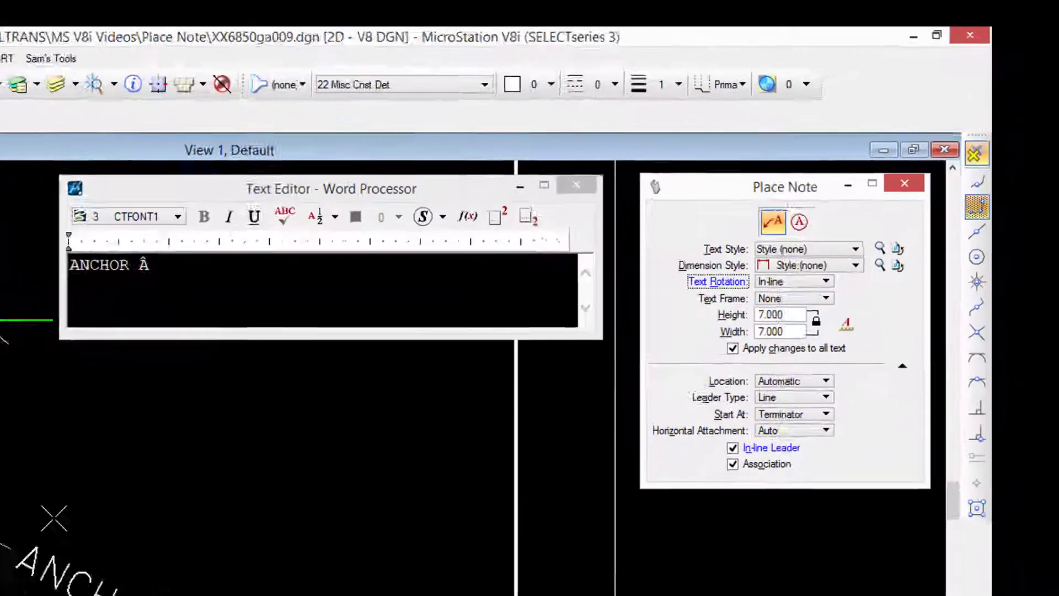
{"action": "left_click", "coordinate": [787, 284]}
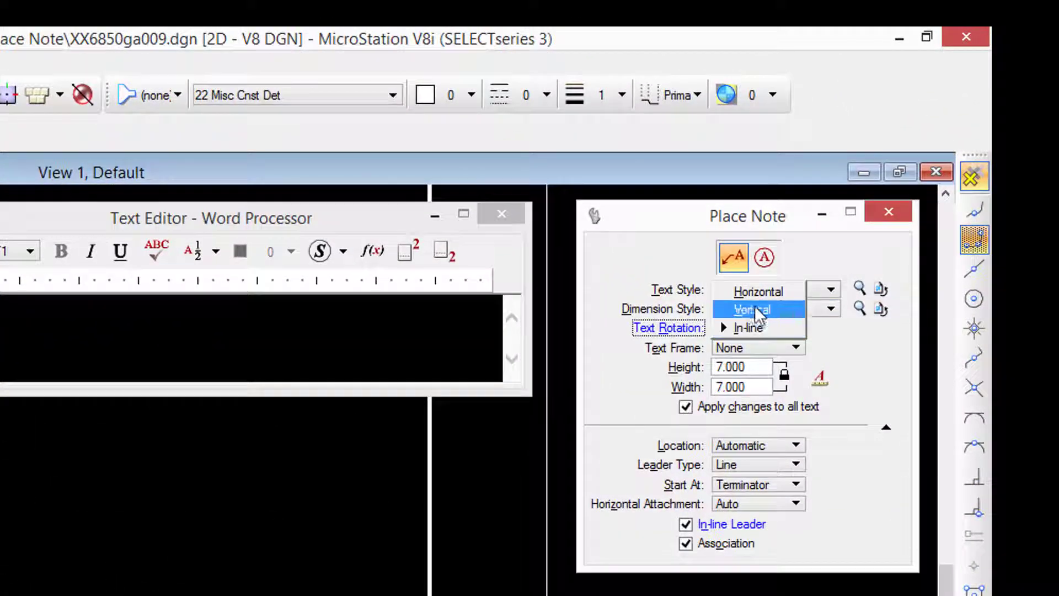
{"action": "left_click", "coordinate": [755, 293]}
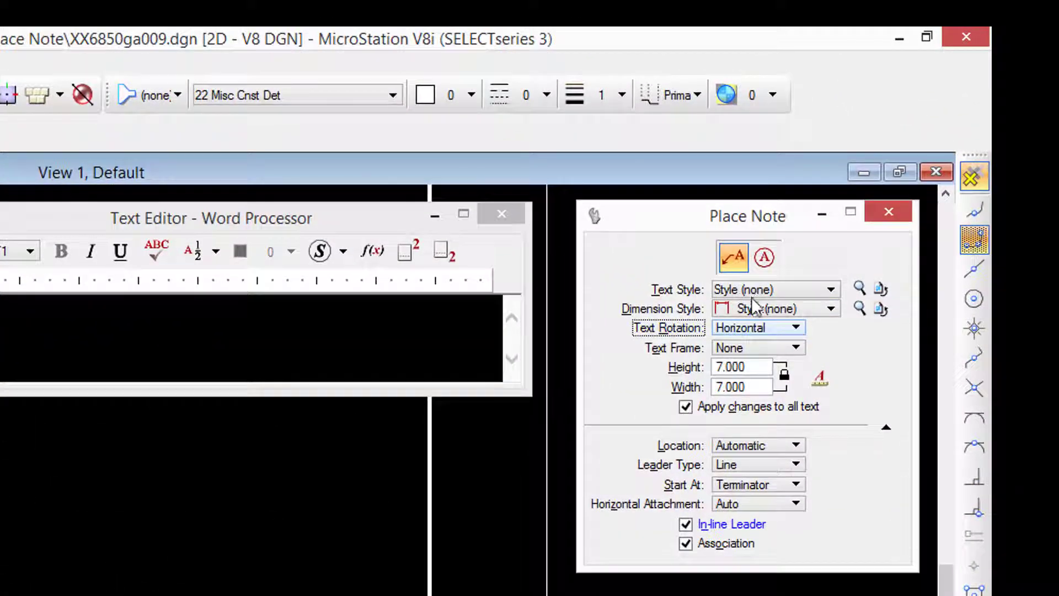
- Set Text Frame to Capsule, after trying Box, and place the framed note at the cup detail
{"action": "left_click", "coordinate": [737, 346]}
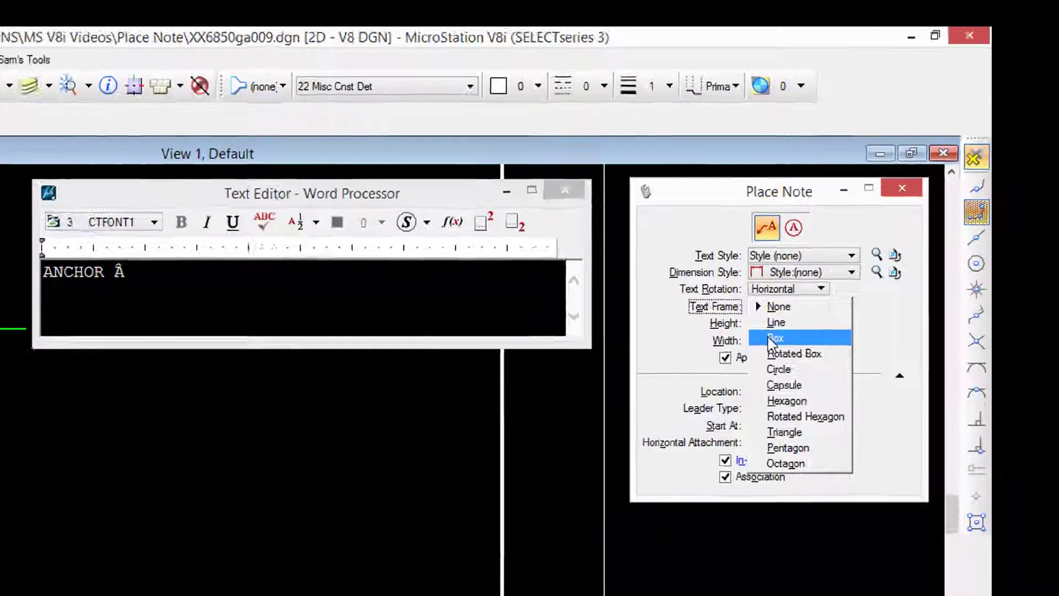
{"action": "left_click", "coordinate": [744, 384]}
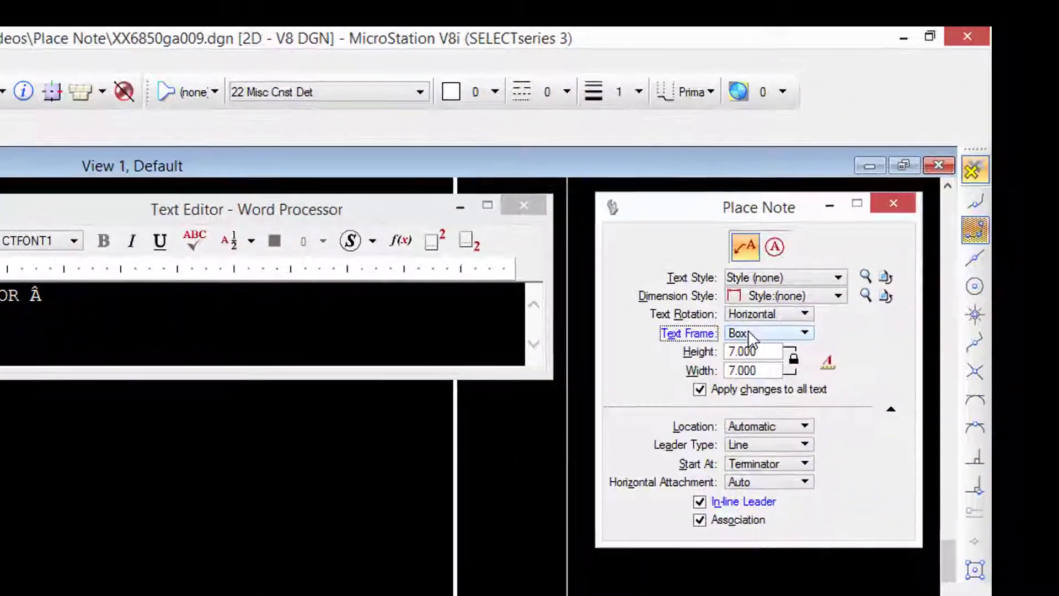
{"action": "left_click", "coordinate": [859, 194]}
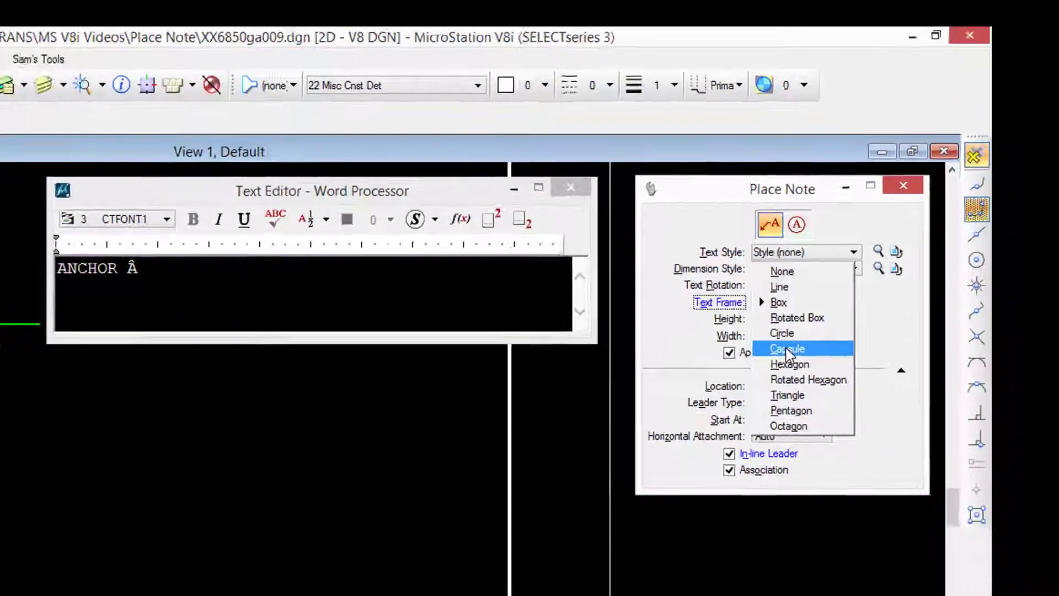
{"action": "left_click", "coordinate": [764, 385]}
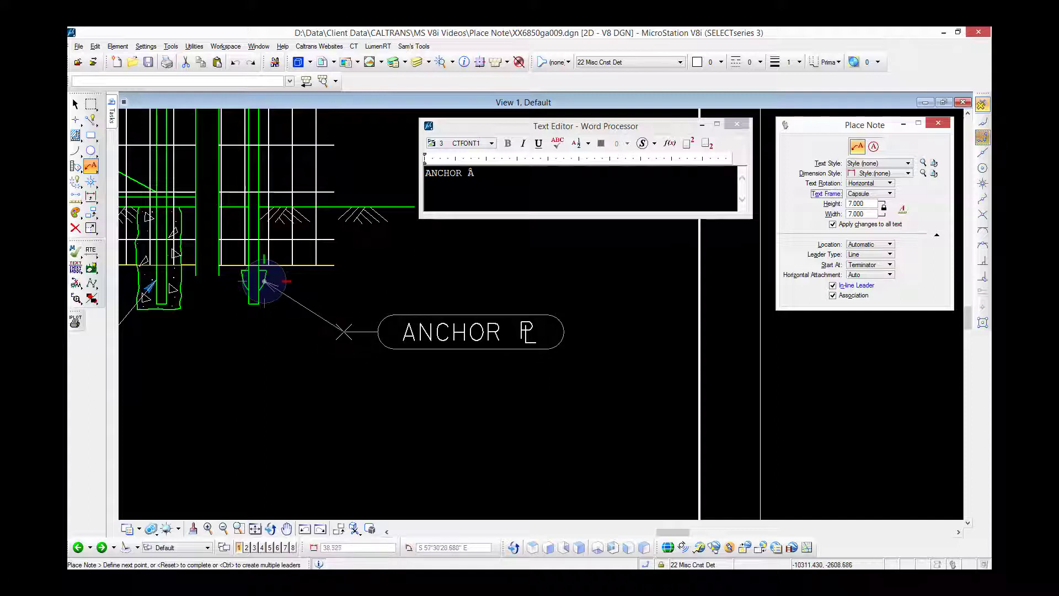
{"action": "left_click", "coordinate": [344, 332]}
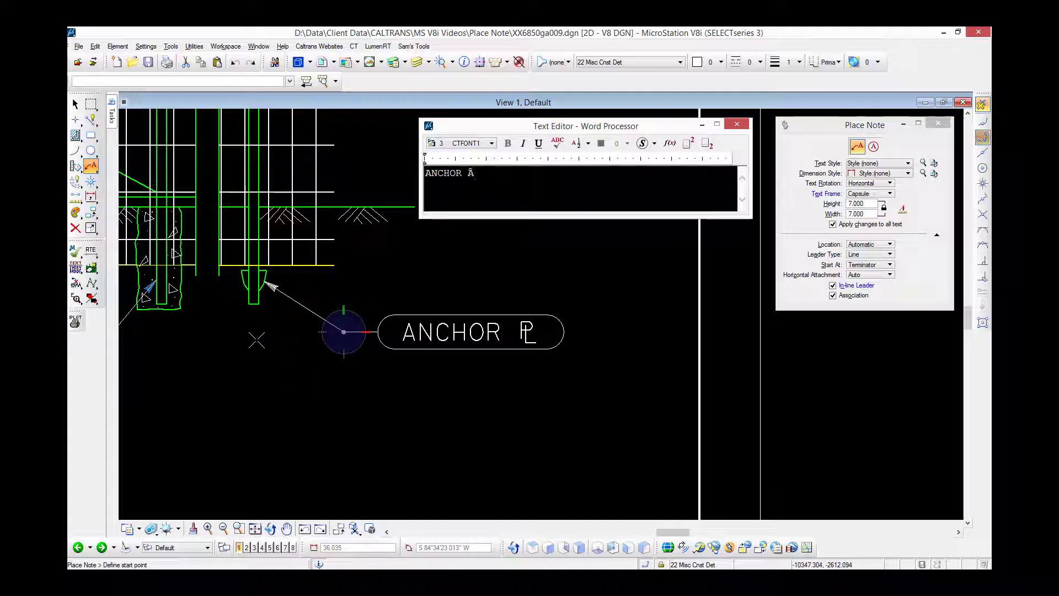
{"action": "scroll", "coordinate": [278, 353], "scroll_direction": "up", "scroll_amount": 1}
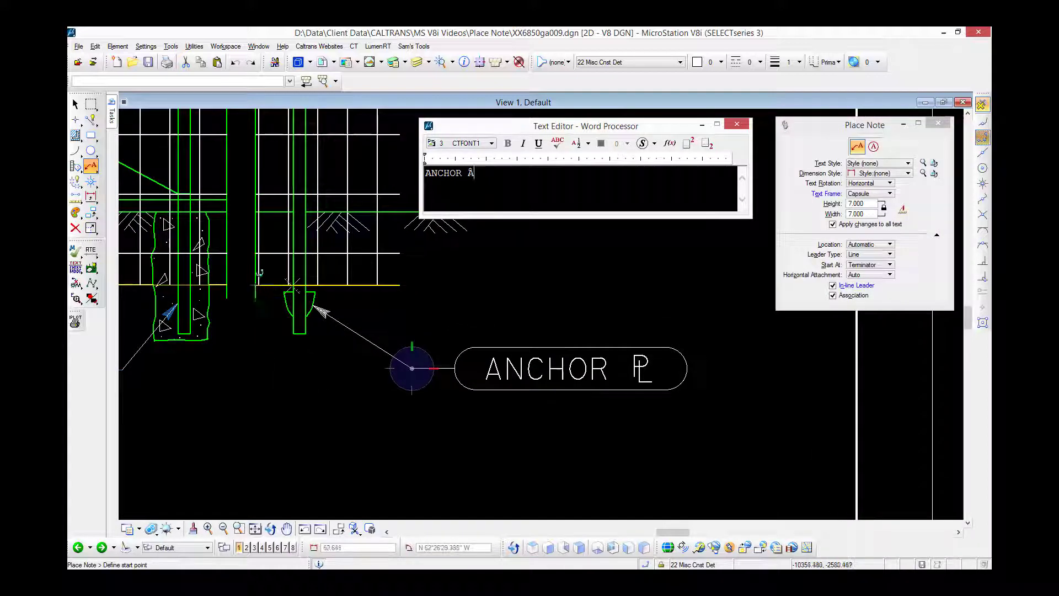
{"action": "scroll", "coordinate": [291, 284], "scroll_direction": "up", "scroll_amount": 2}
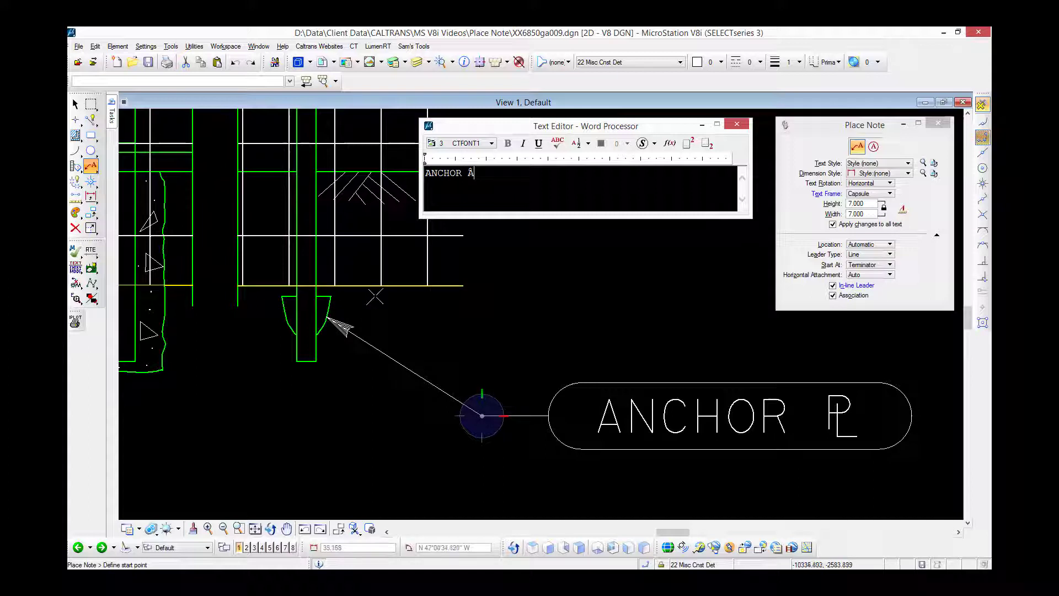
- Move the green arc lower so the associated leader follows it
{"action": "right_click", "coordinate": [393, 301]}
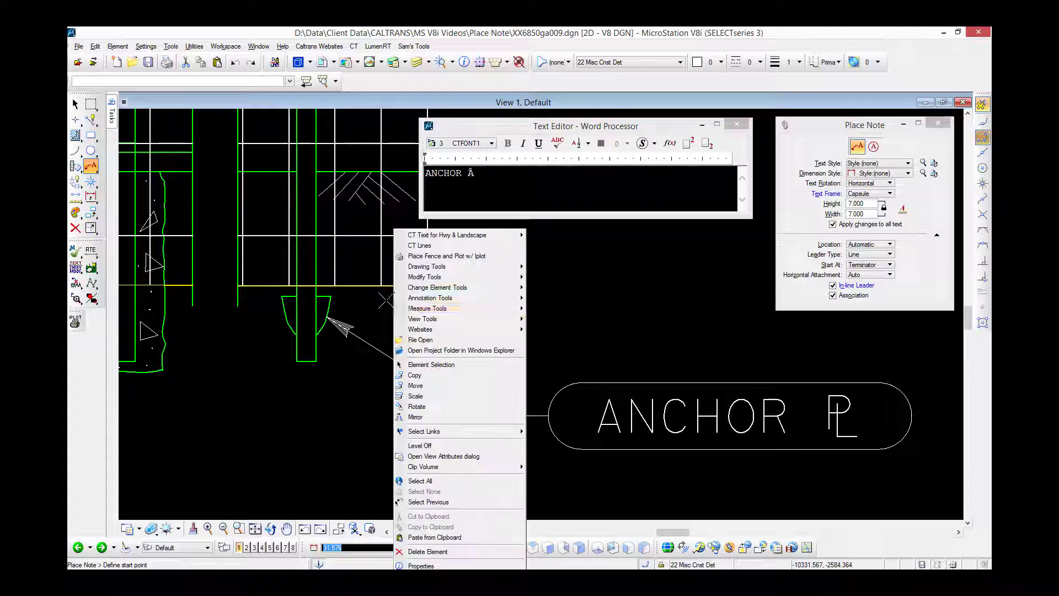
{"action": "left_click", "coordinate": [437, 385]}
{"action": "left_click", "coordinate": [330, 296]}
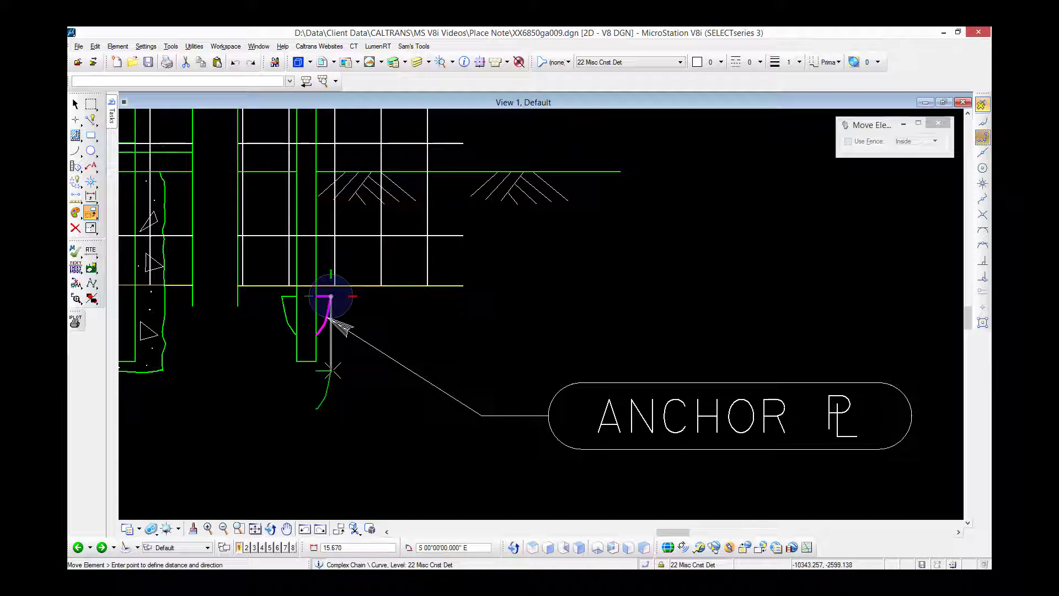
{"action": "left_click", "coordinate": [331, 371]}
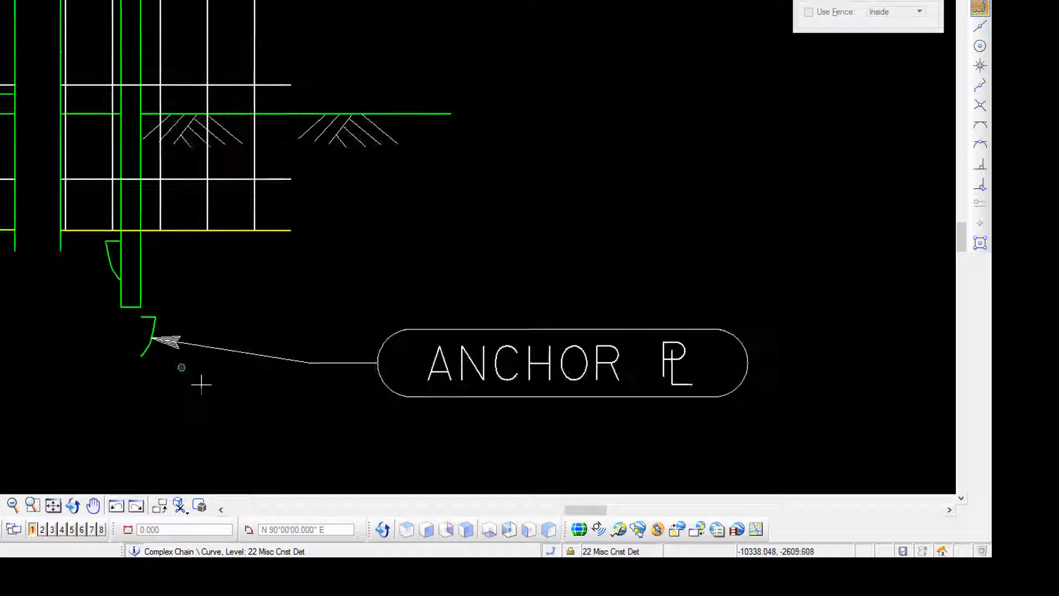
- Move the ANCHOR PL note down, then return the arc to the cup's upper corner
{"action": "middle_click_drag", "start_coordinate": [201, 385], "coordinate": [165, 274]}
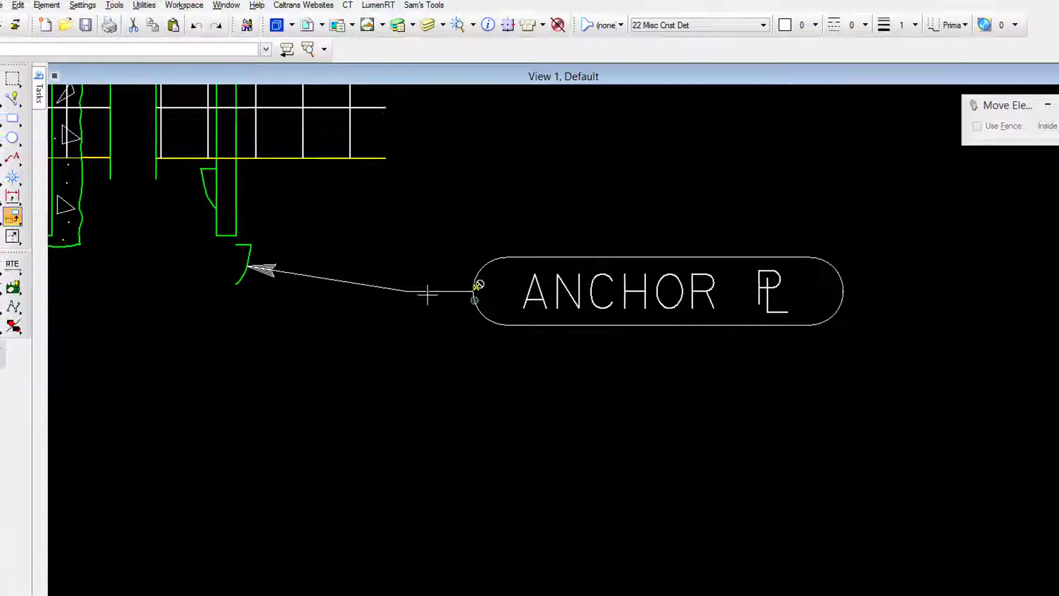
{"action": "left_click", "coordinate": [438, 290]}
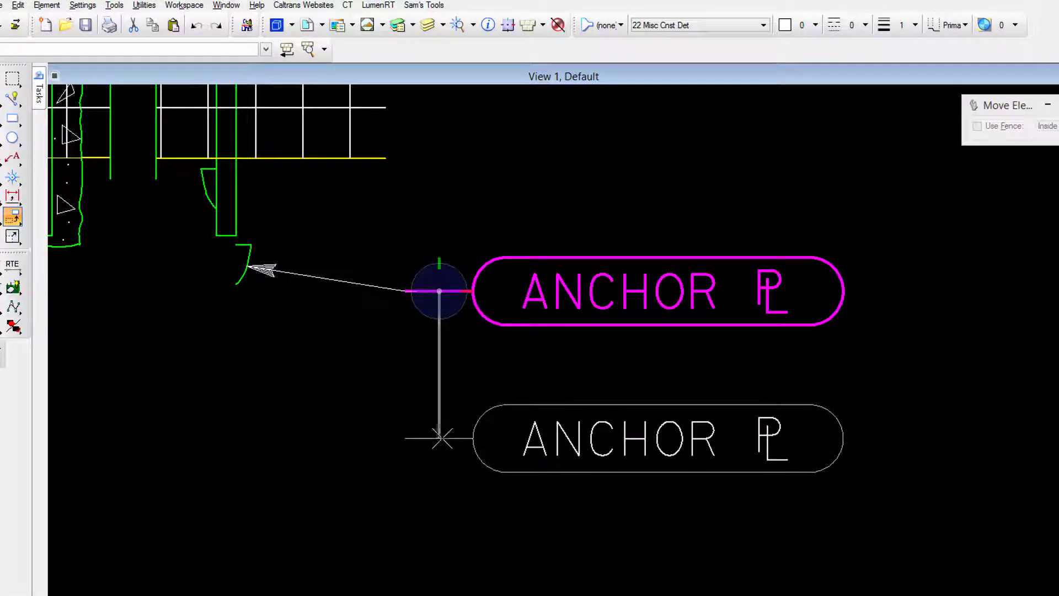
{"action": "left_click", "coordinate": [442, 439]}
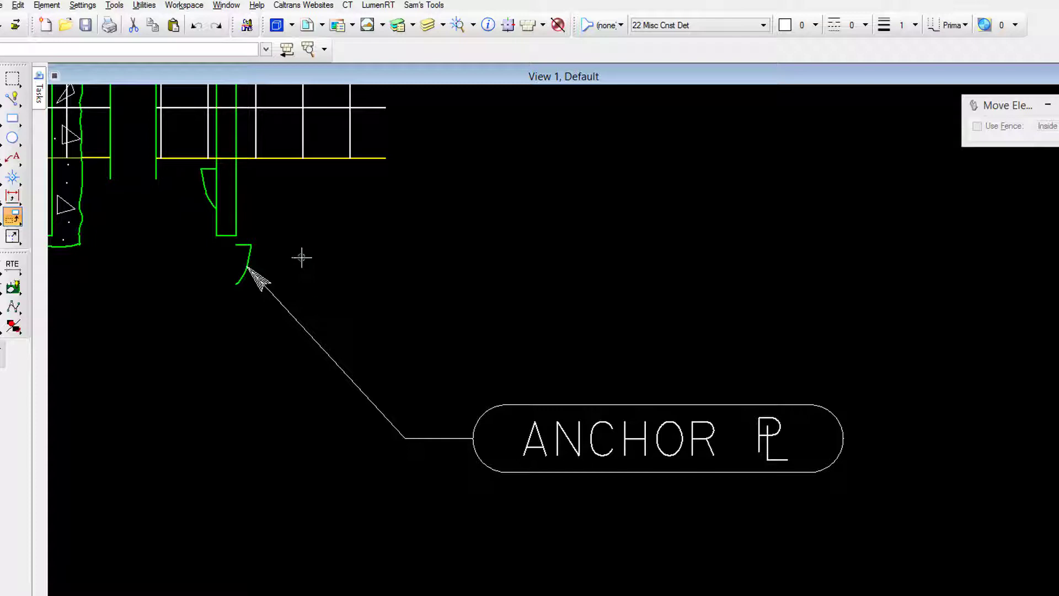
{"action": "left_click", "coordinate": [251, 244]}
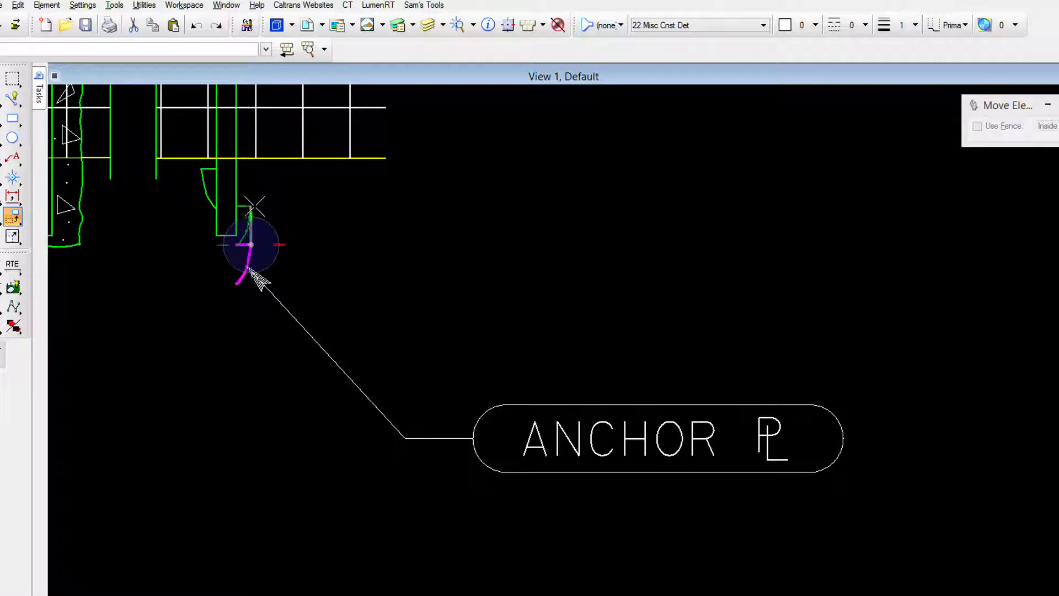
{"action": "left_click", "coordinate": [251, 168]}
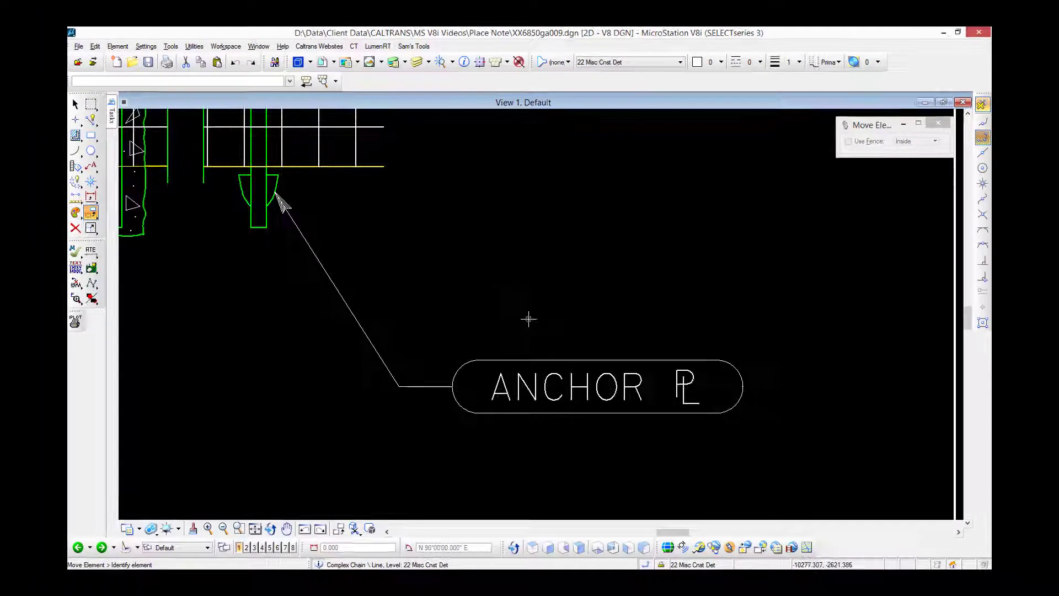
- Restart Place Note from the right-click text tools and undo the previous ANCHOR PL note
{"action": "right_click", "coordinate": [528, 318]}
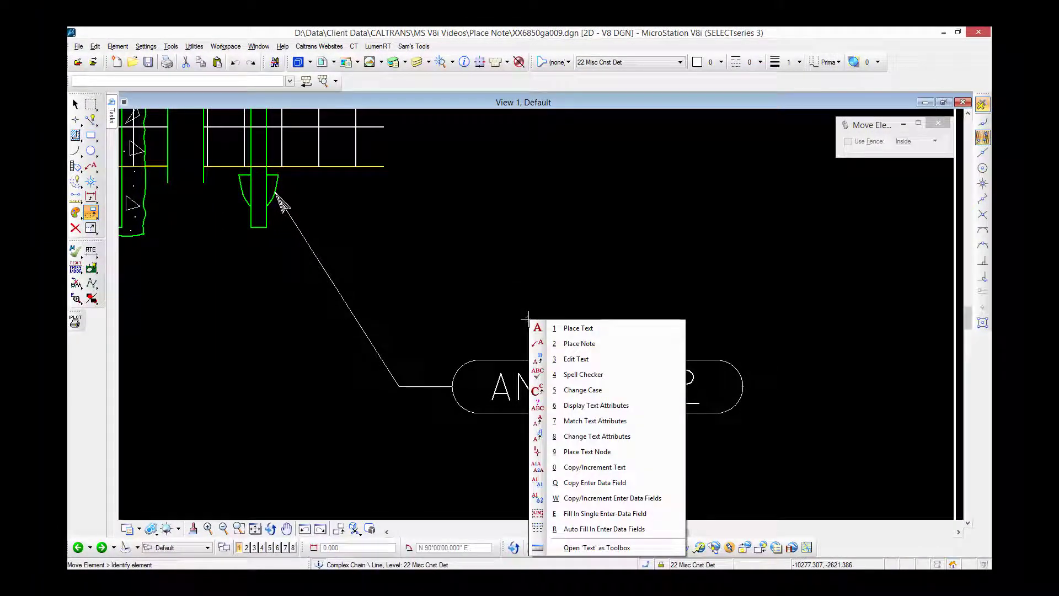
{"action": "left_click", "coordinate": [558, 330]}
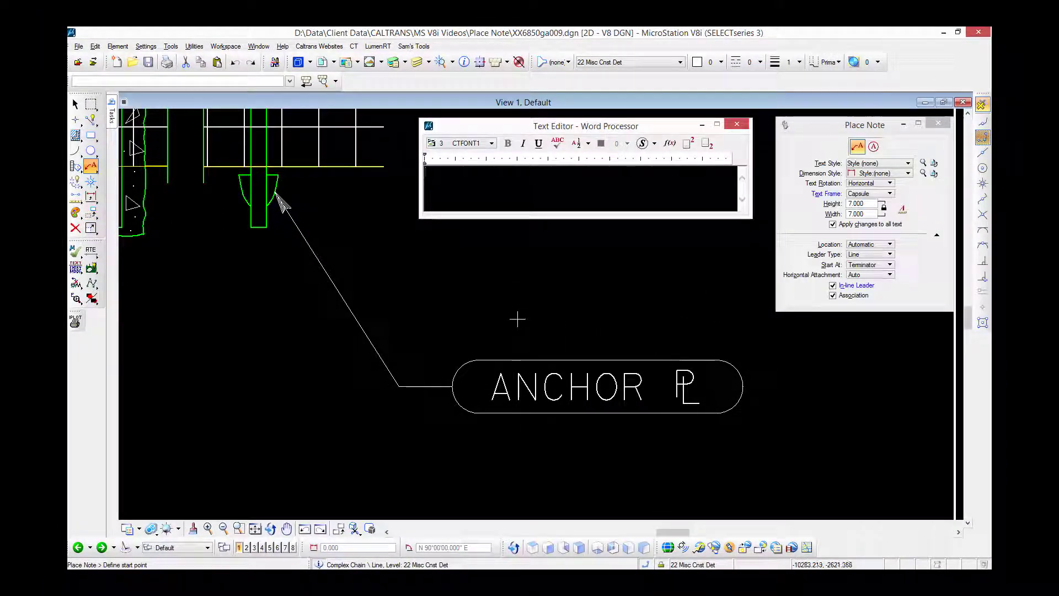
{"action": "key", "text": "ctrl+z"}
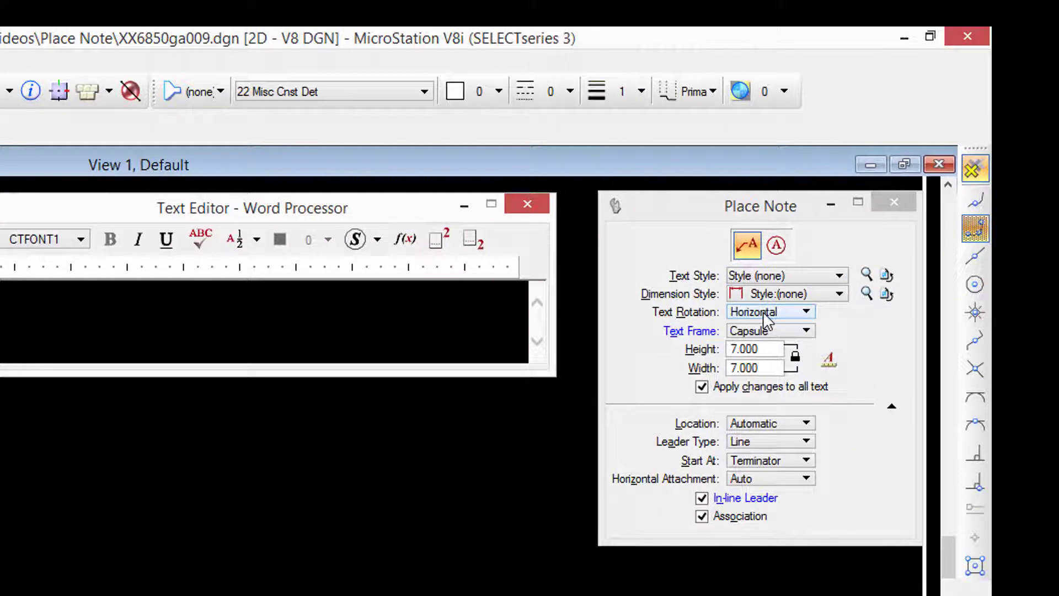
- Place a circle-framed note reading '23' with its leader starting on the green cup arc
{"action": "left_click", "coordinate": [768, 331]}
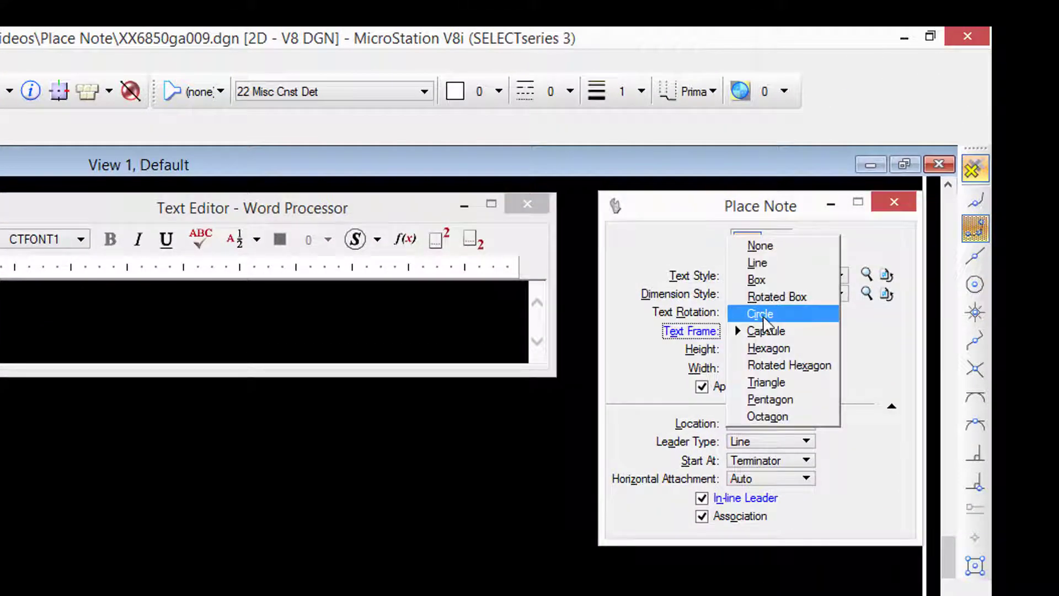
{"action": "left_click", "coordinate": [764, 316]}
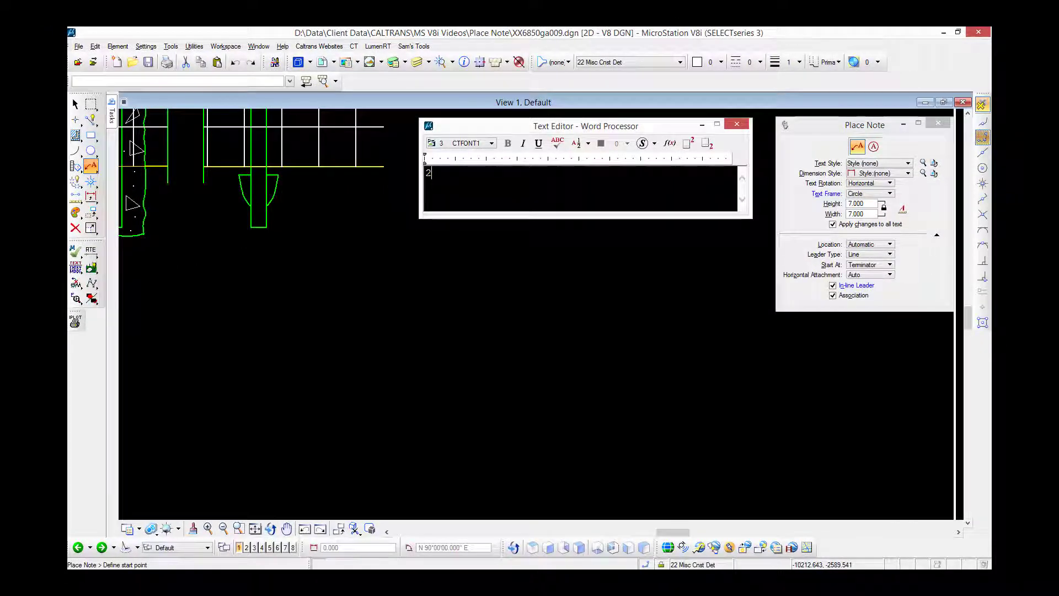
{"action": "left_click", "coordinate": [275, 191]}
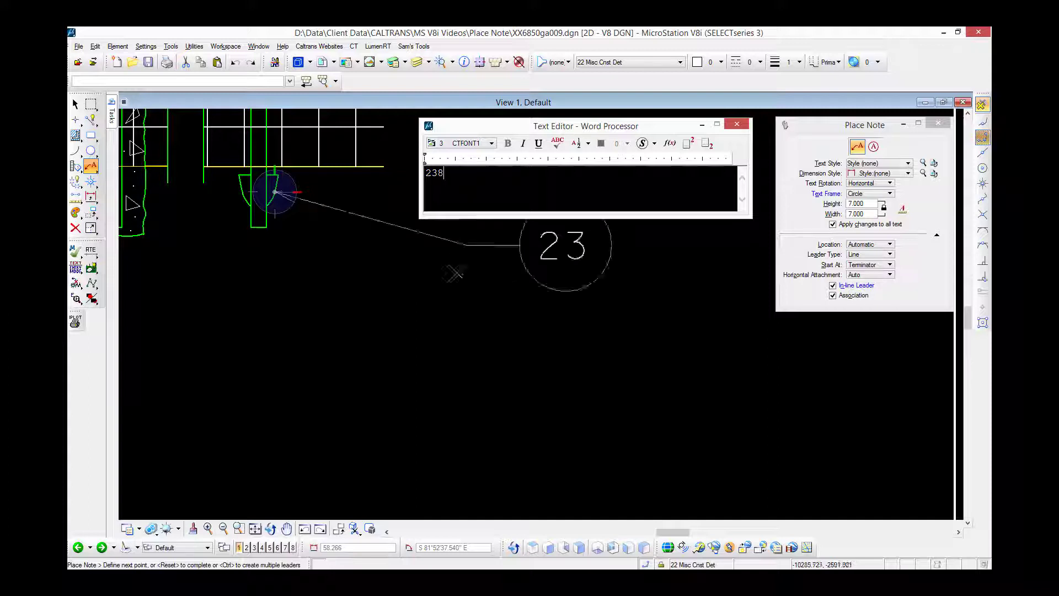
{"action": "type", "text": "8"}
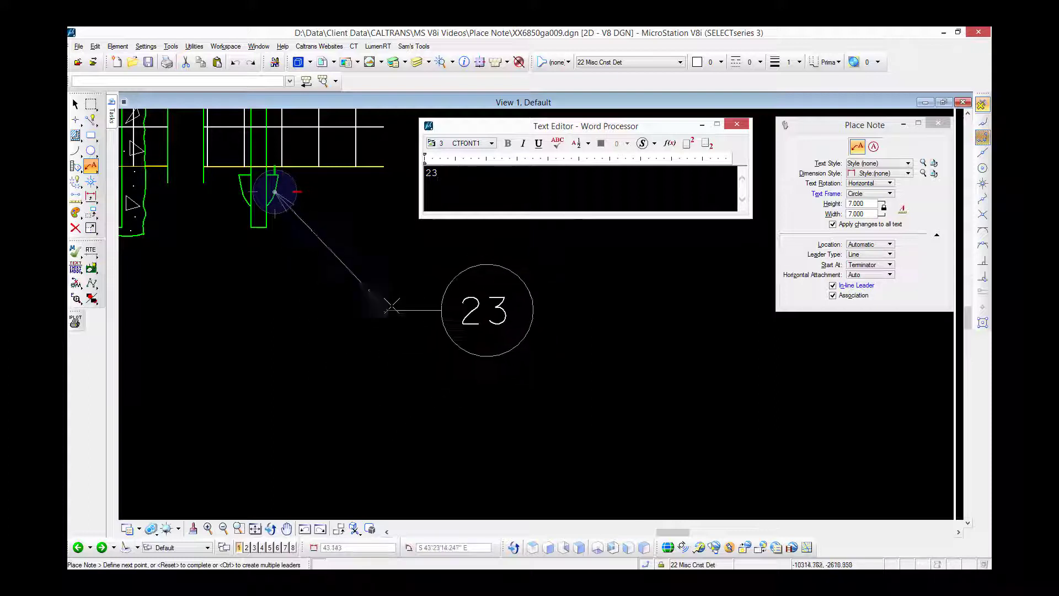
{"action": "left_click", "coordinate": [380, 296]}
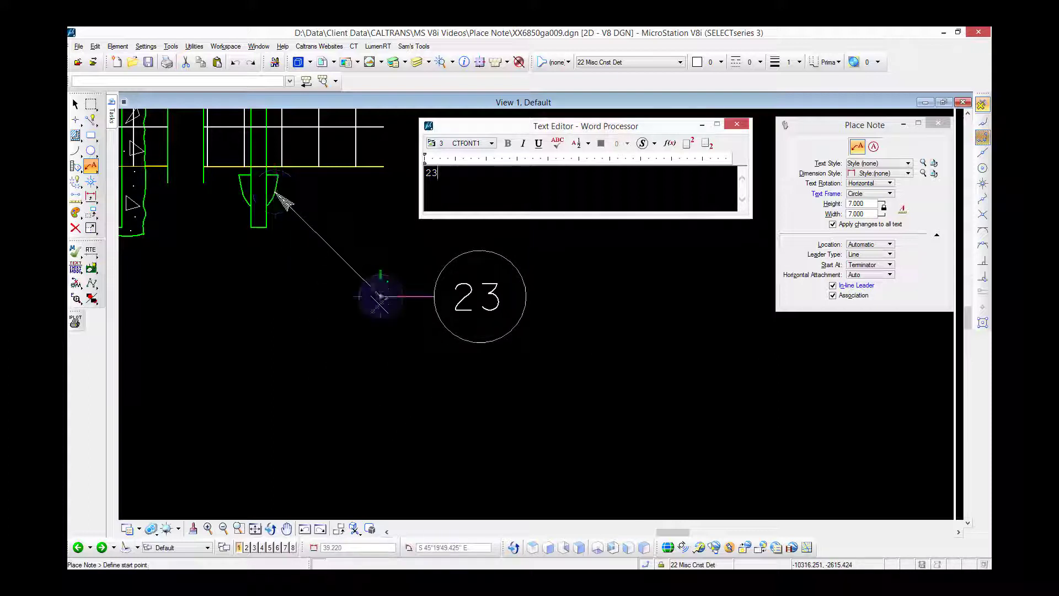
{"action": "scroll", "coordinate": [485, 407], "scroll_direction": "down", "scroll_amount": 1}
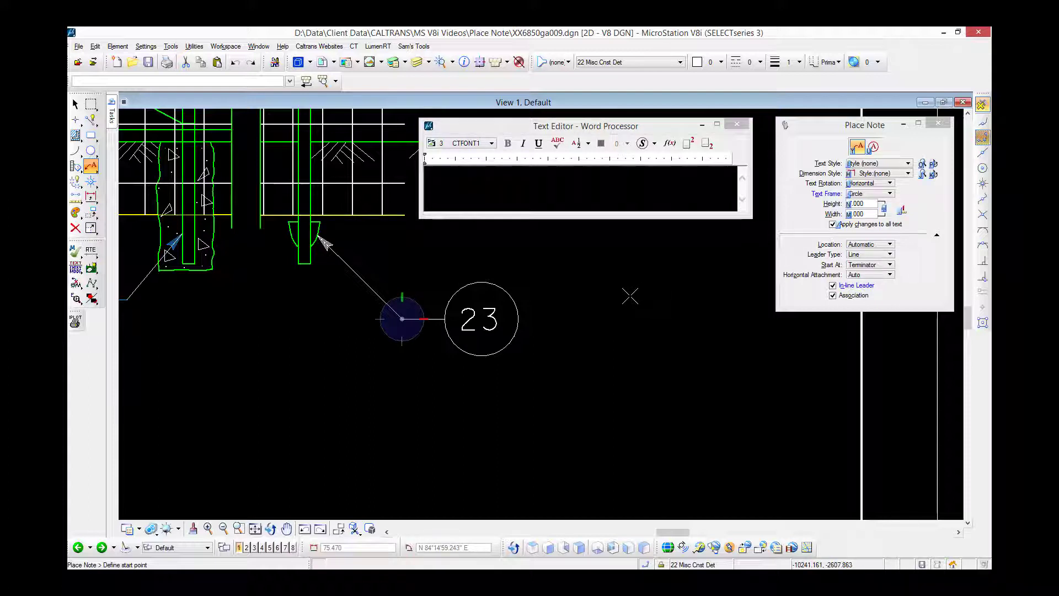
- Cancel the pending note, remove the text frame, and review the Location and Leader Type choices
{"action": "right_click", "coordinate": [630, 297]}
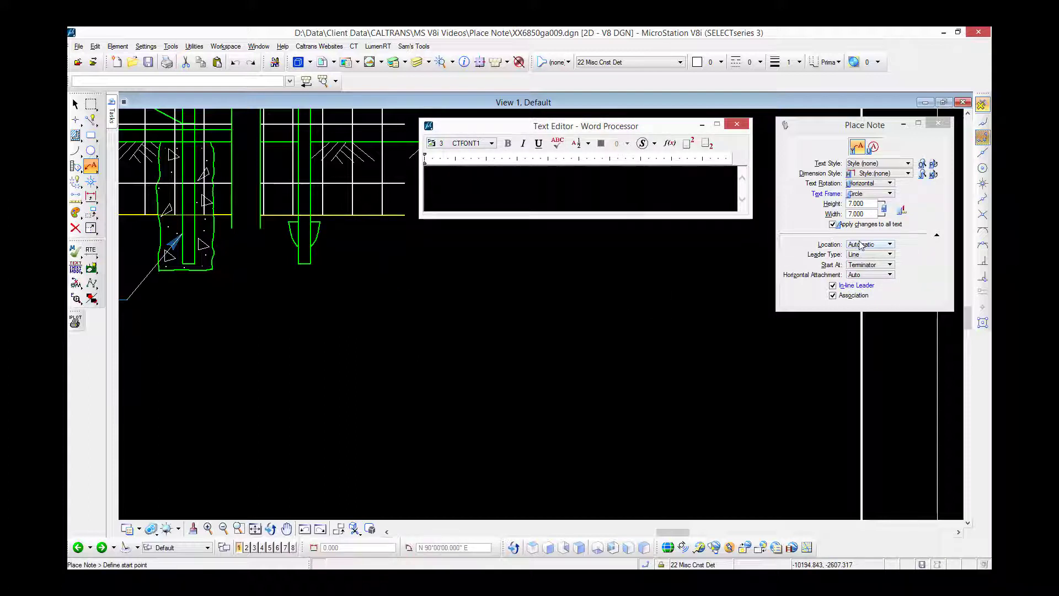
{"action": "left_click", "coordinate": [871, 194]}
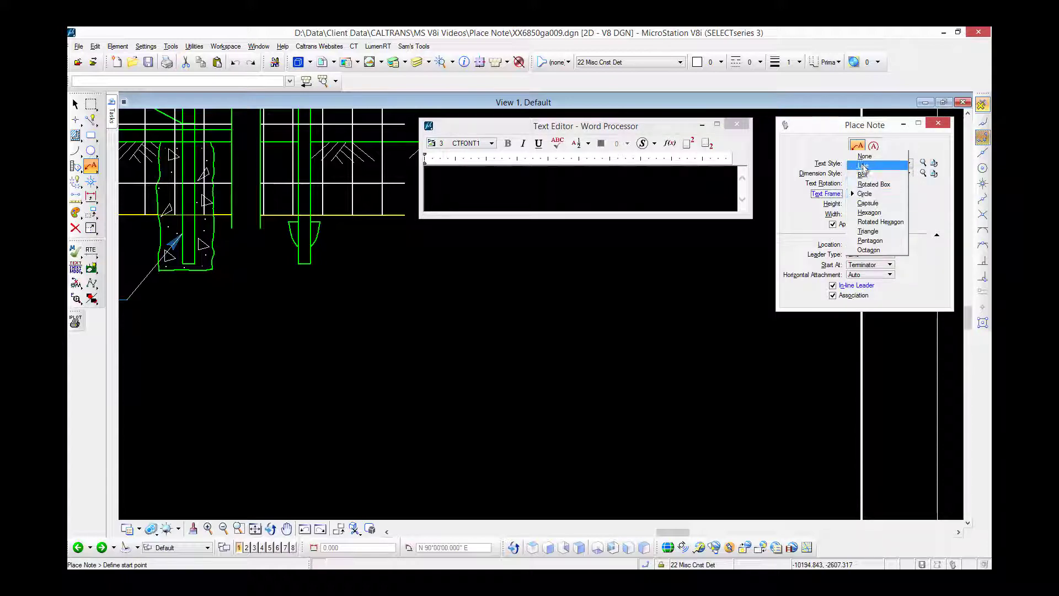
{"action": "left_click", "coordinate": [865, 156]}
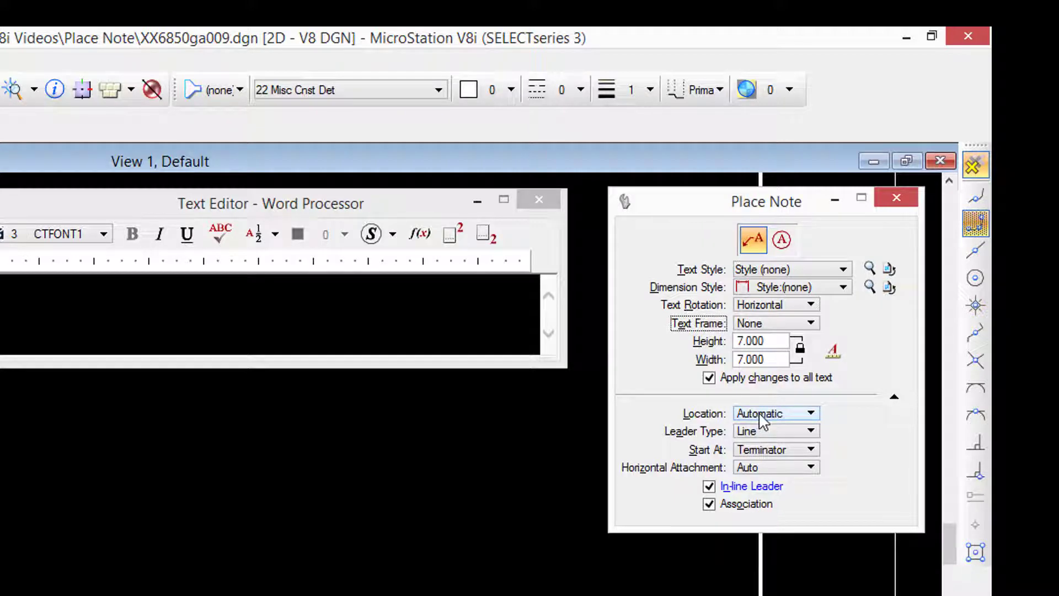
{"action": "left_click", "coordinate": [764, 415]}
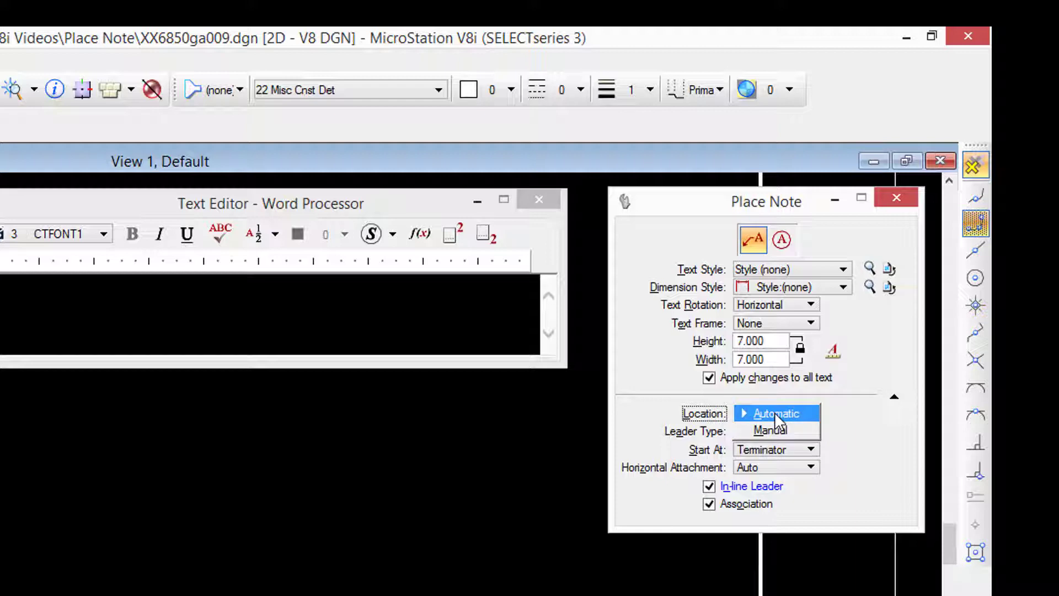
{"action": "left_click", "coordinate": [775, 412]}
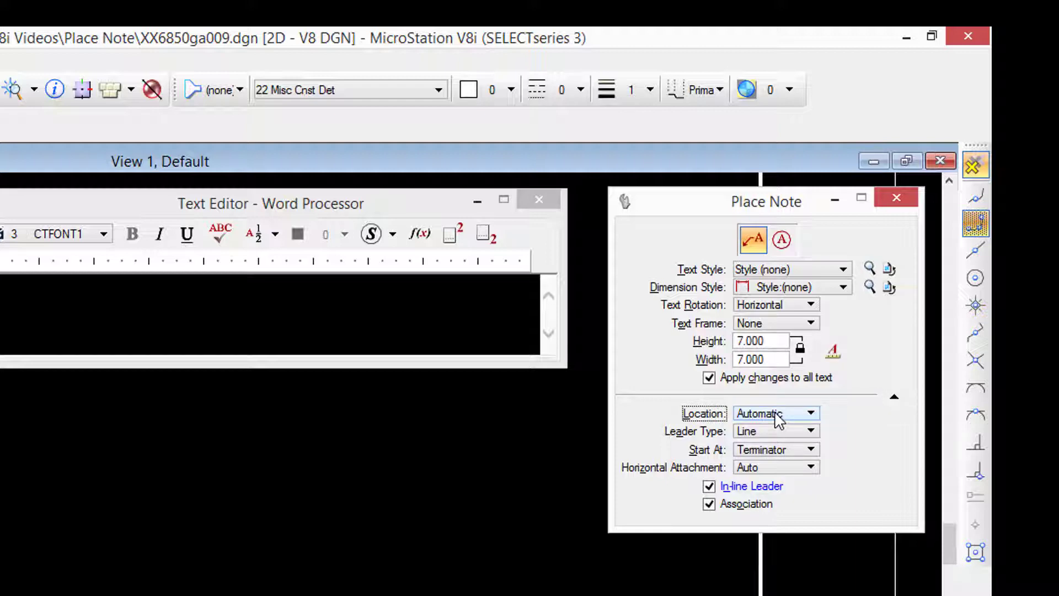
{"action": "left_click", "coordinate": [771, 439]}
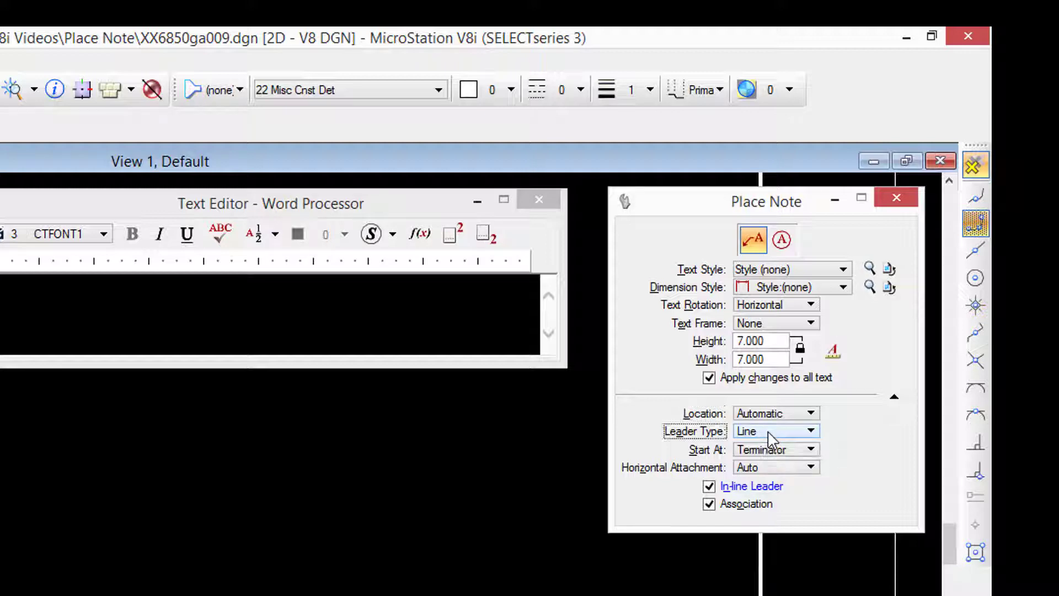
{"action": "left_click", "coordinate": [771, 439]}
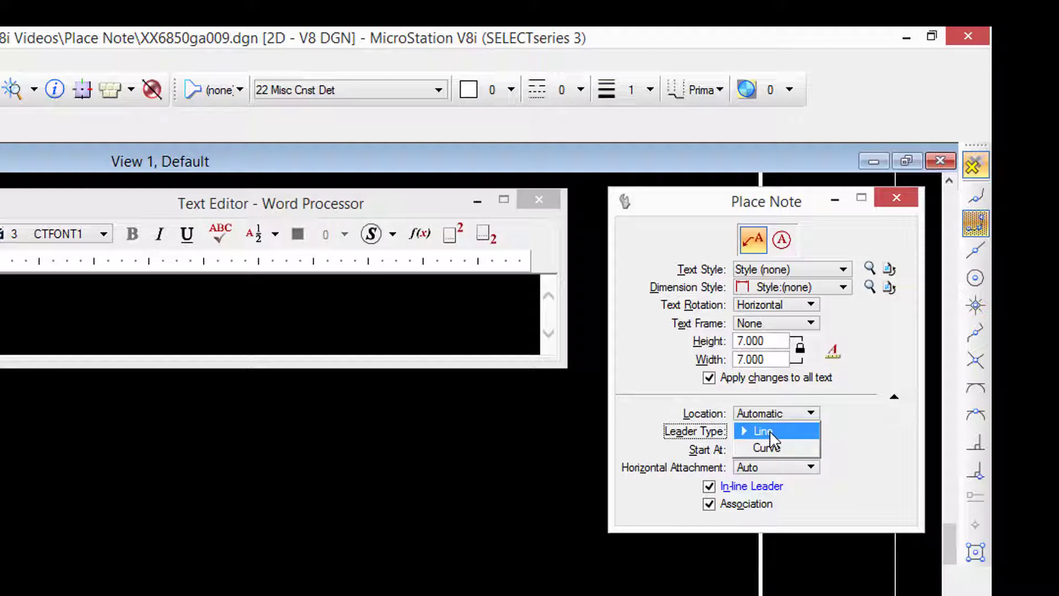
{"action": "left_click", "coordinate": [770, 431]}
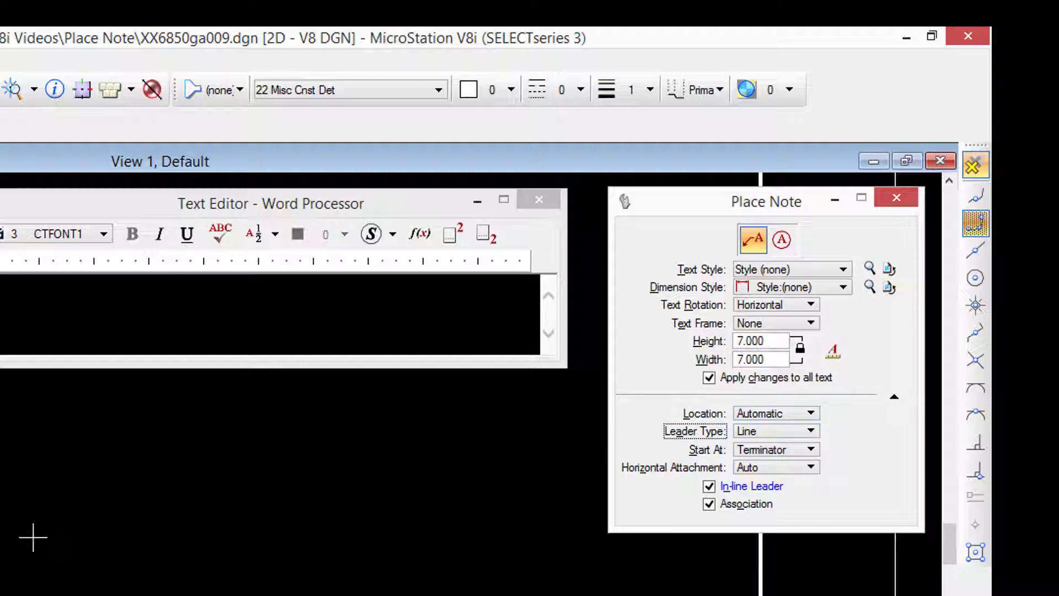
- Set Location to Manual and Leader Type to Curve, then enter 'ANCHOR ℄' as the note text
{"action": "left_click", "coordinate": [766, 415]}
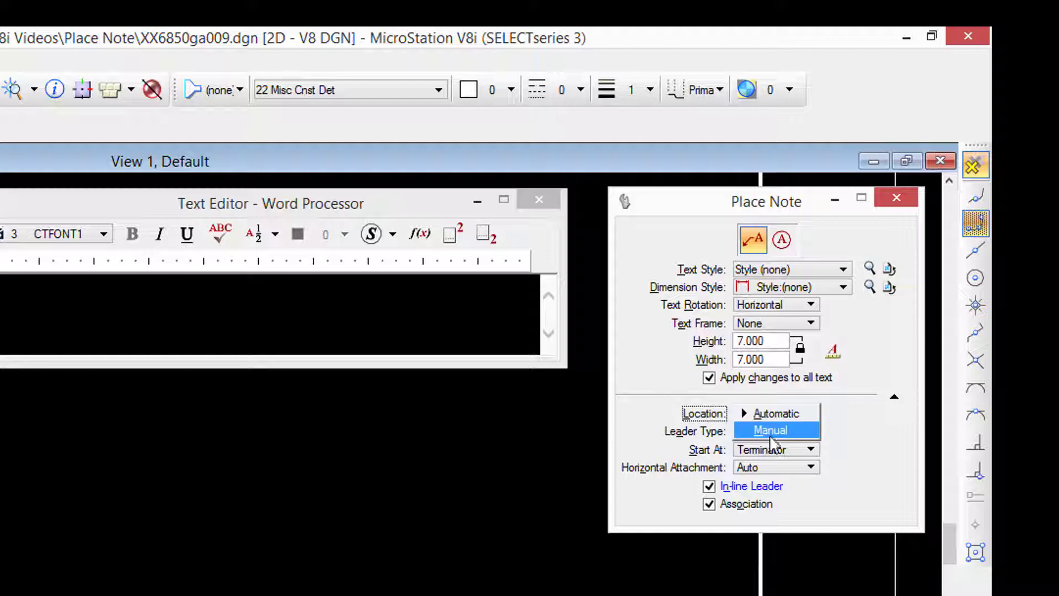
{"action": "left_click", "coordinate": [777, 434]}
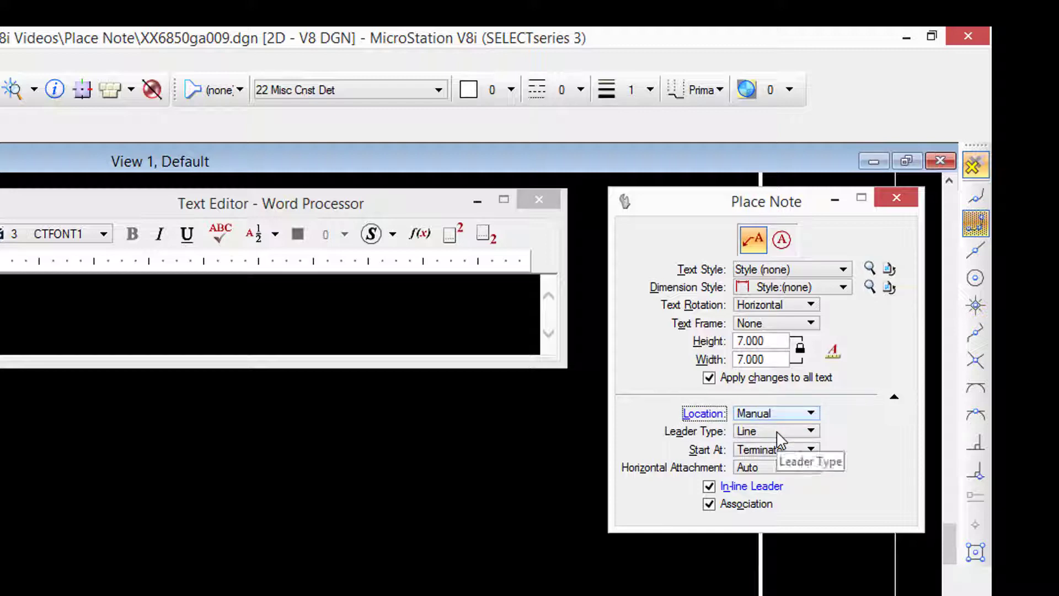
{"action": "left_click", "coordinate": [777, 433]}
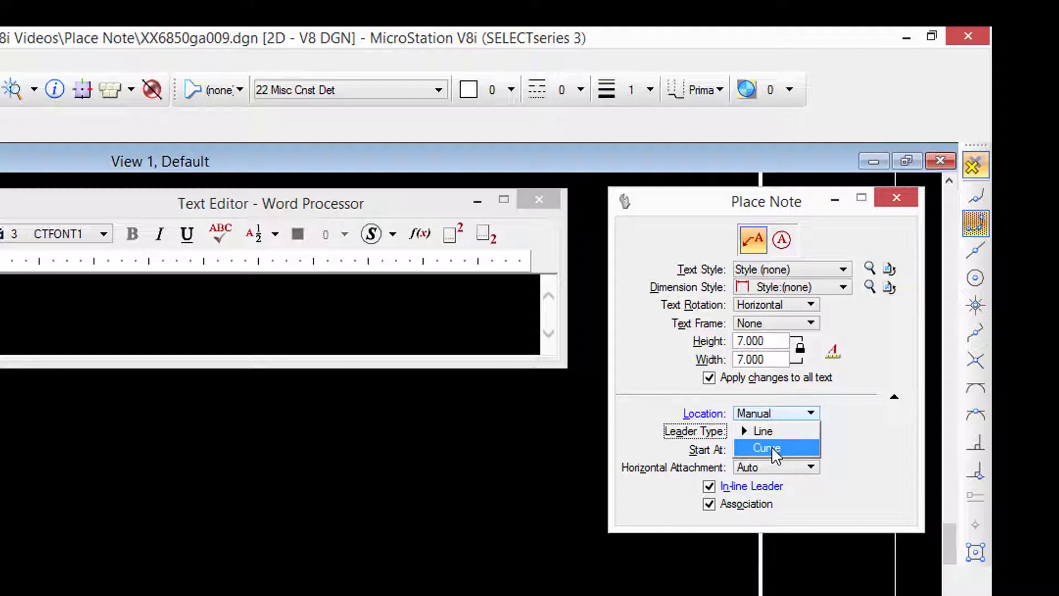
{"action": "left_click", "coordinate": [773, 449]}
{"action": "left_click", "coordinate": [103, 306]}
{"action": "type", "text": "ANCHOR Â"}
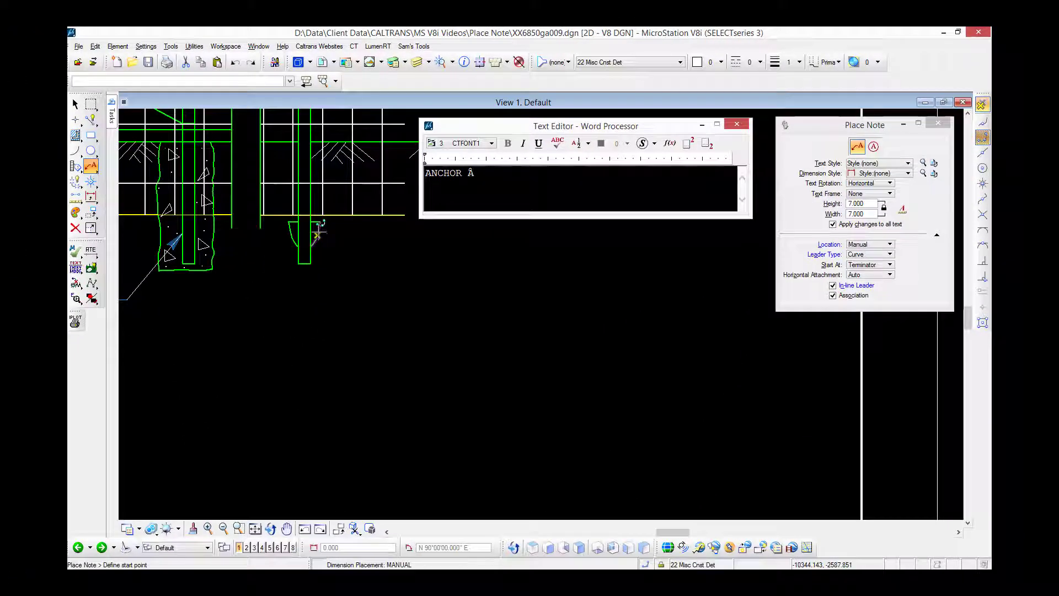
- Place the ANCHOR ℄ note with a curved leader from the anchor through two bend points
{"action": "left_click", "coordinate": [318, 236]}
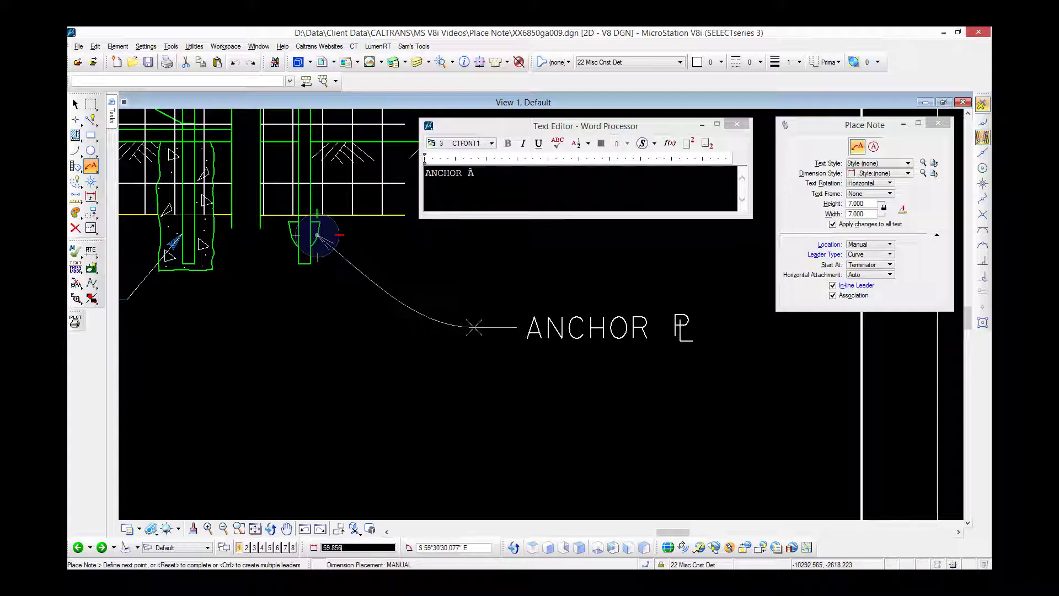
{"action": "left_click", "coordinate": [480, 316]}
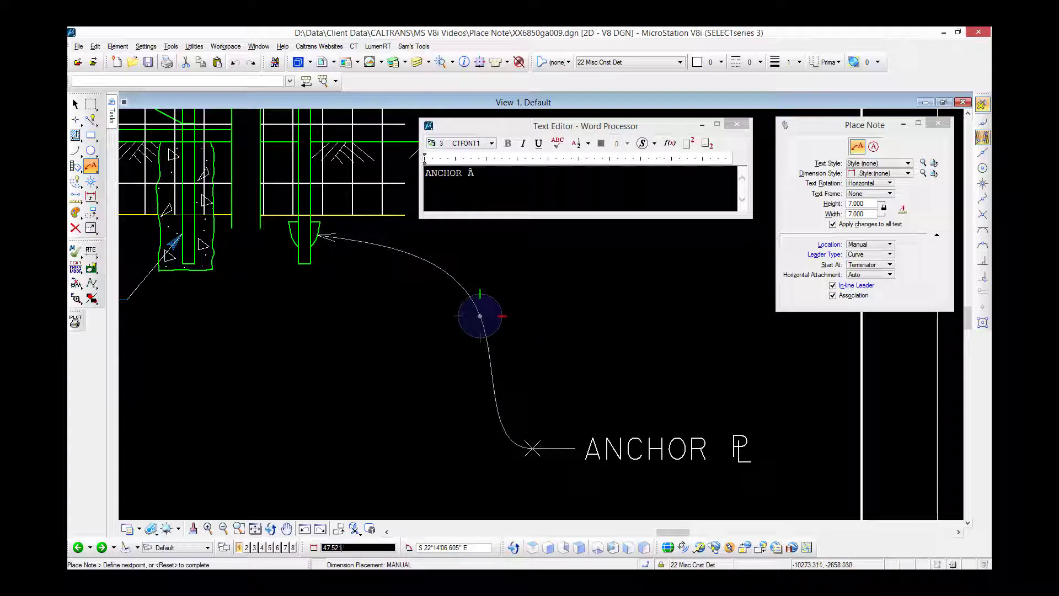
{"action": "left_click", "coordinate": [532, 448]}
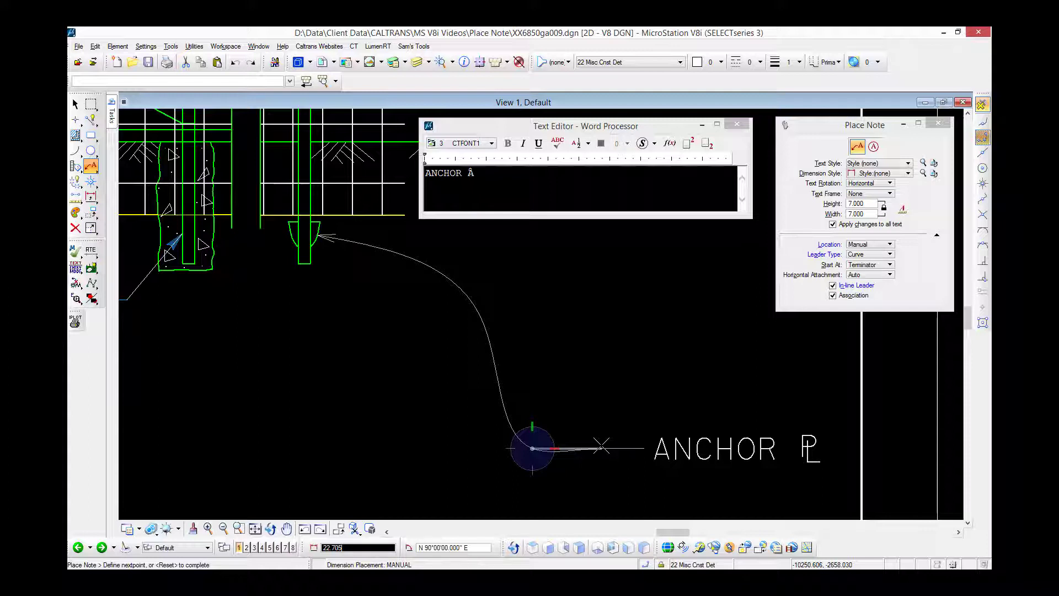
{"action": "right_click", "coordinate": [602, 446]}
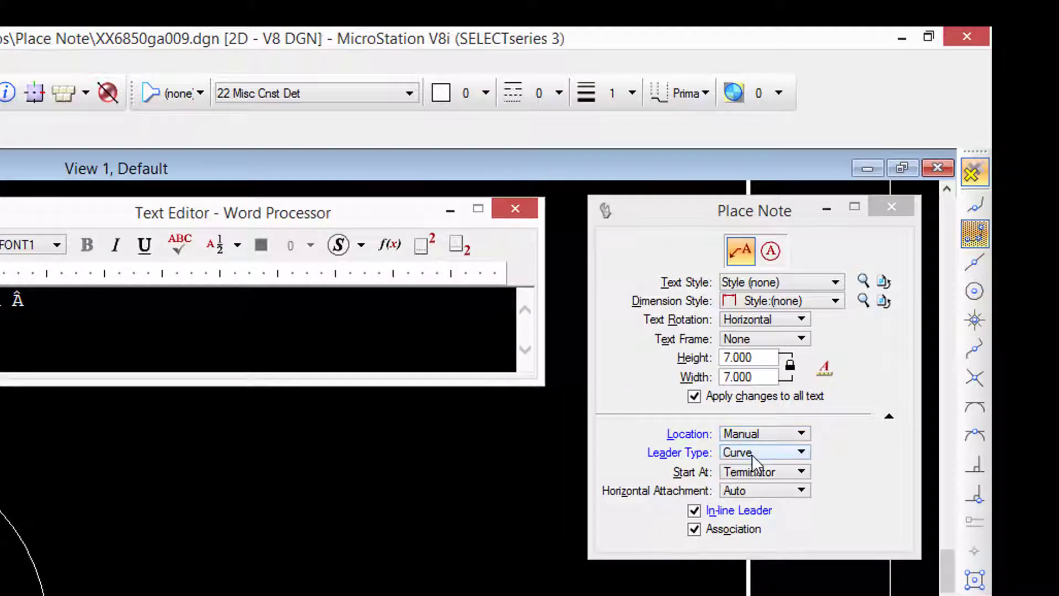
- Reset Place Note to Automatic location, a Line leader type, and Start At Terminator
{"action": "left_click", "coordinate": [758, 434]}
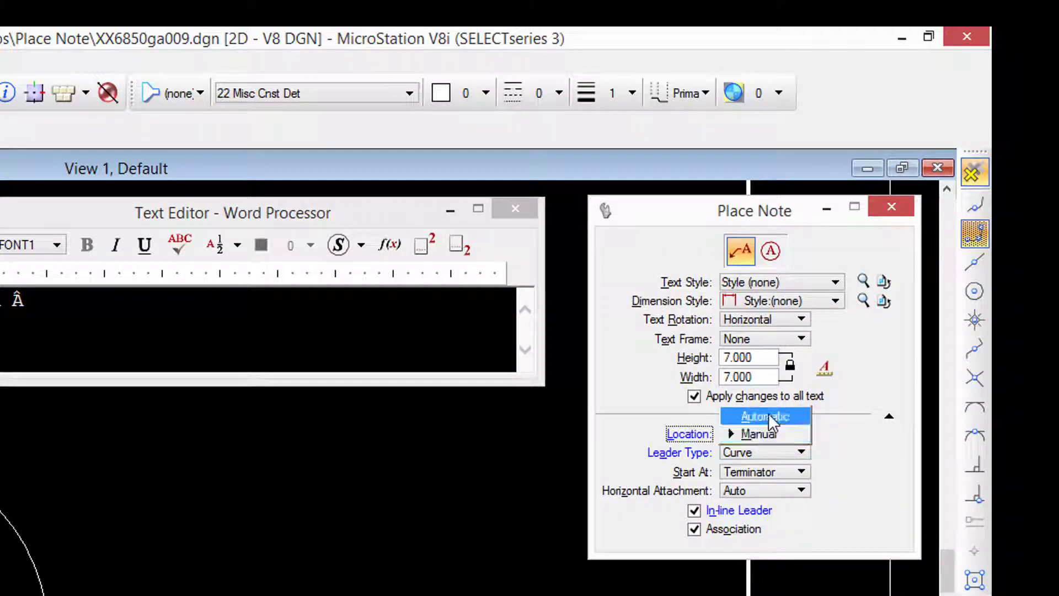
{"action": "left_click", "coordinate": [769, 415]}
{"action": "left_click", "coordinate": [758, 452]}
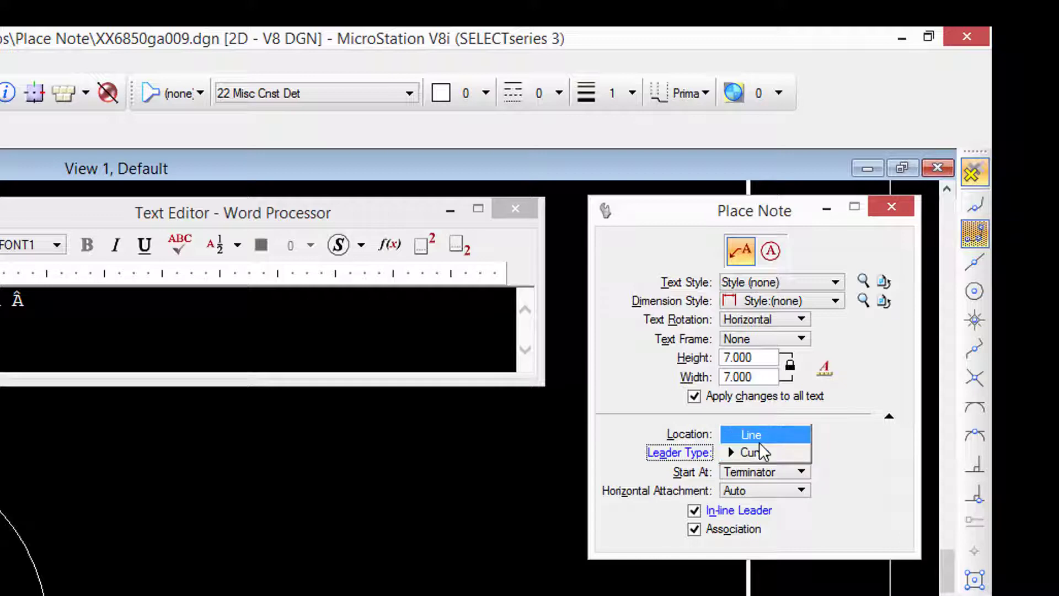
{"action": "left_click", "coordinate": [758, 437]}
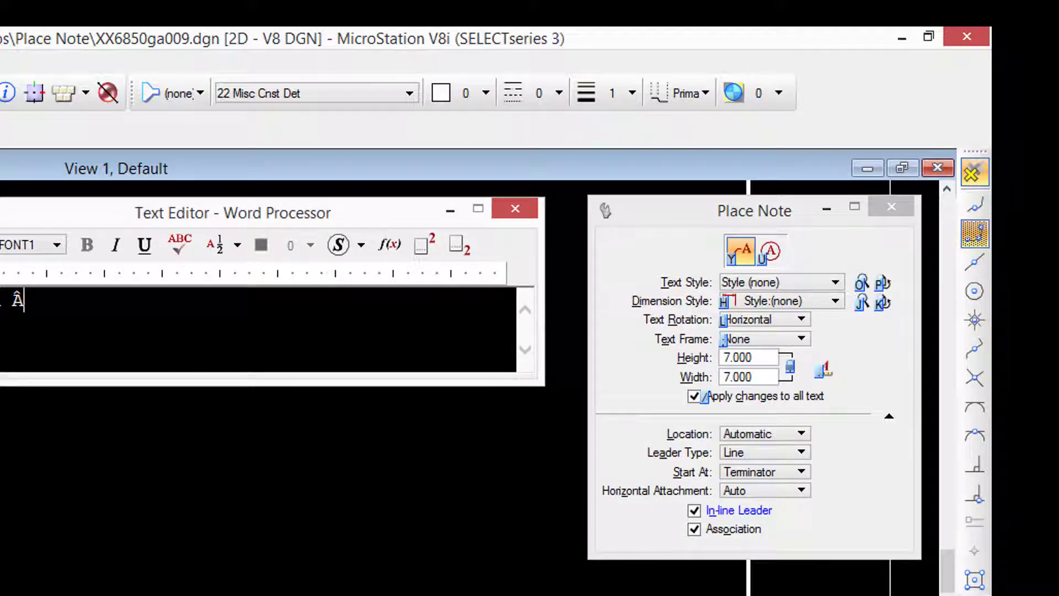
{"action": "left_click", "coordinate": [736, 474]}
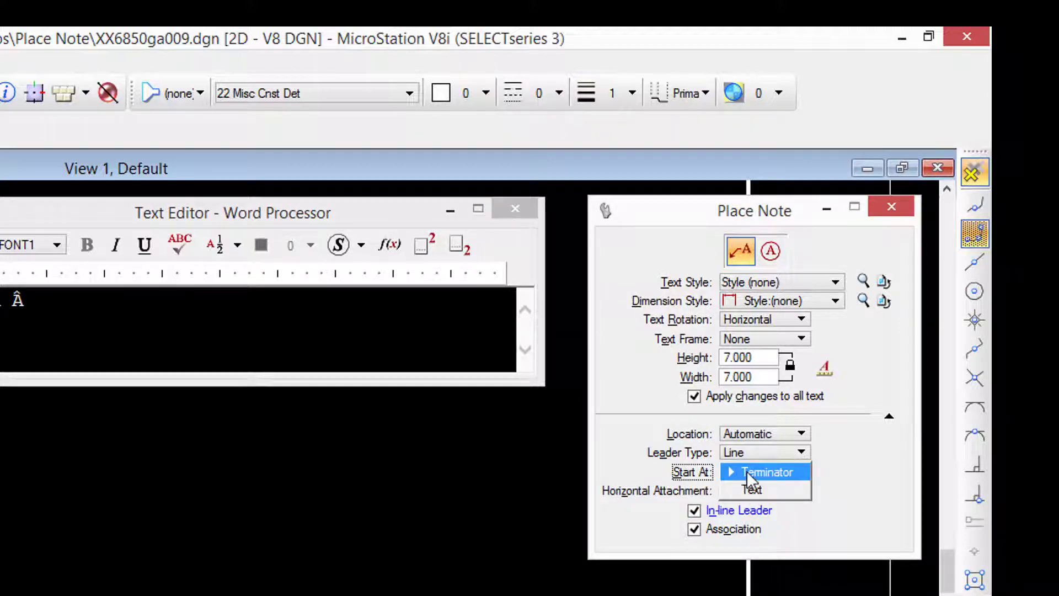
{"action": "left_click", "coordinate": [747, 471]}
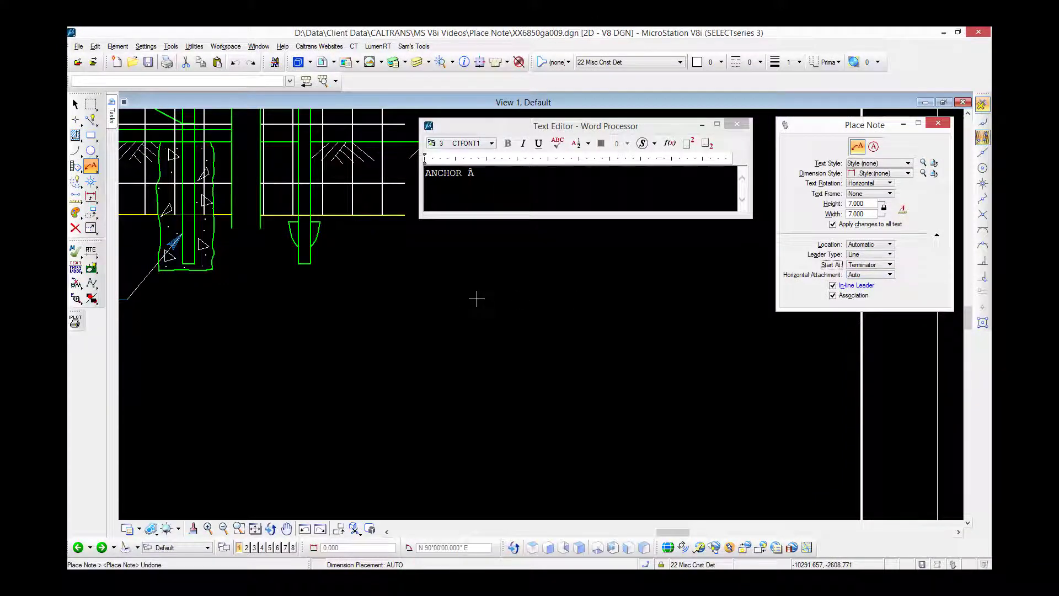
- Place trial ANCHOR ℄ notes with Start At Terminator, then Text, and undo them with Ctrl+Z
{"action": "left_click", "coordinate": [318, 233]}
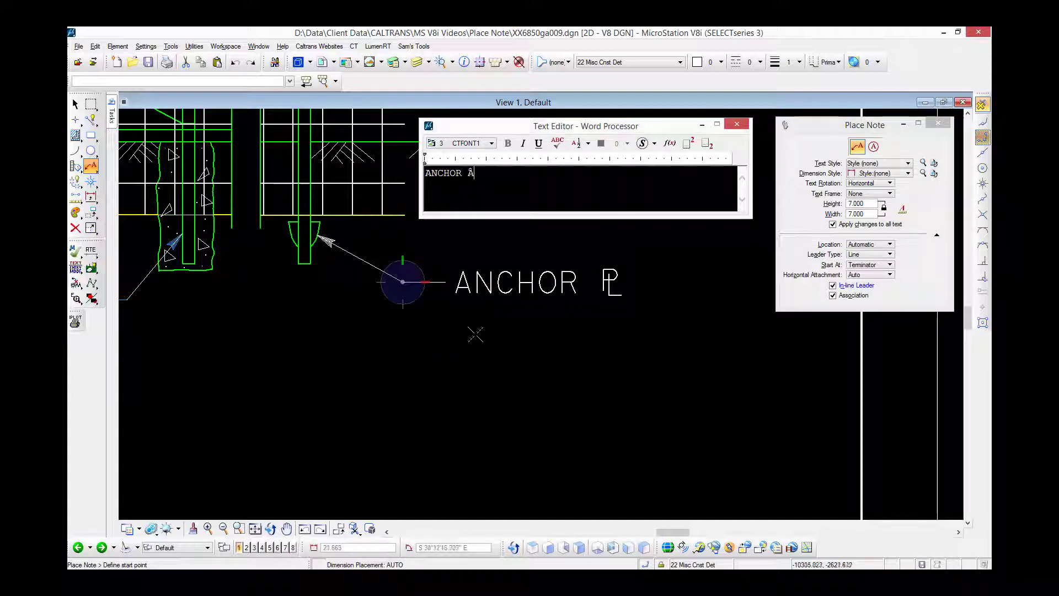
{"action": "left_click", "coordinate": [877, 267]}
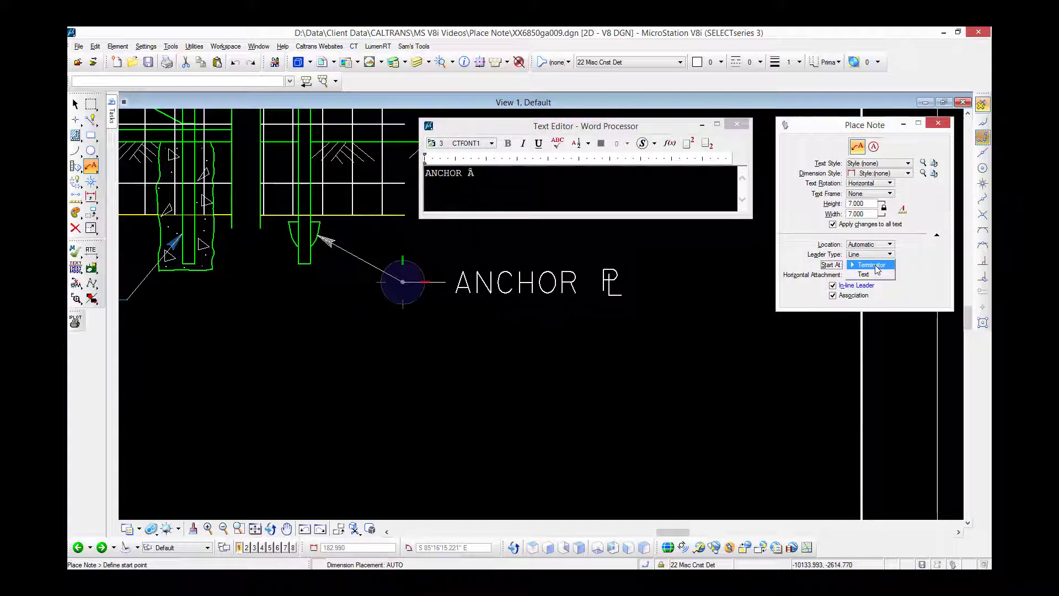
{"action": "left_click", "coordinate": [871, 275]}
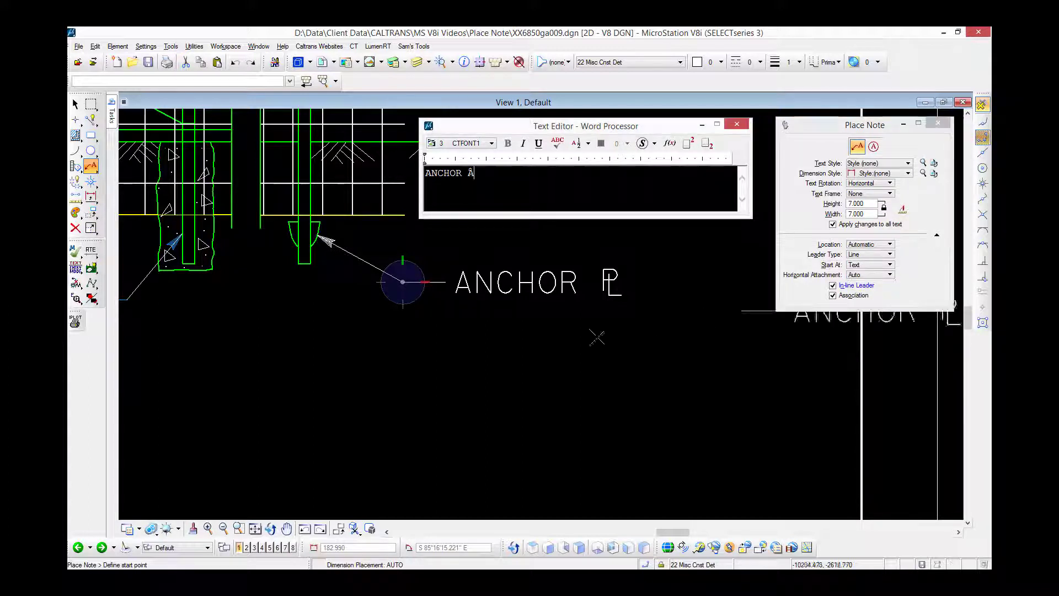
{"action": "left_click", "coordinate": [402, 359]}
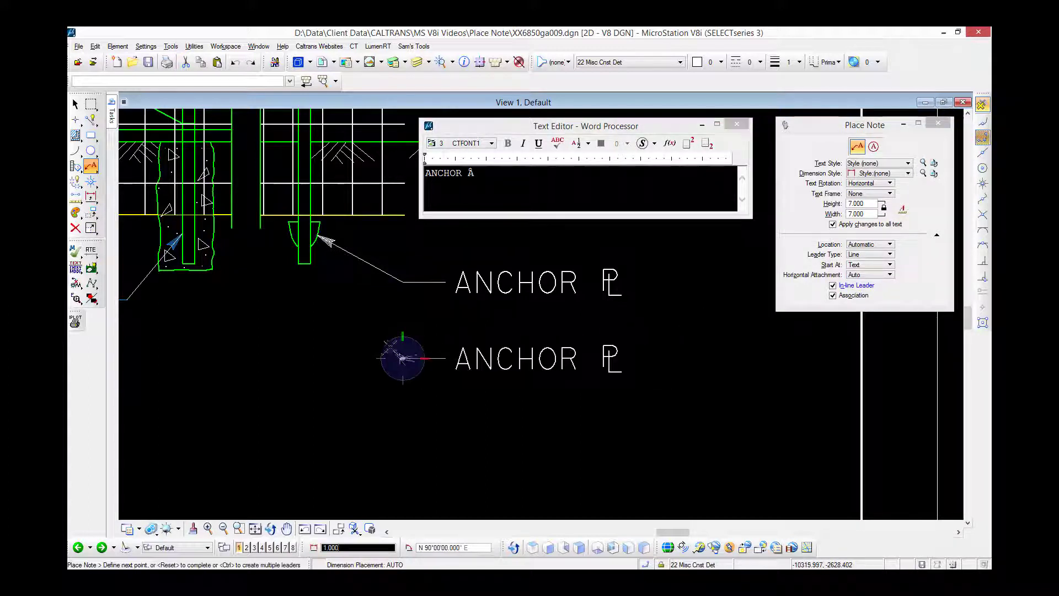
{"action": "left_click", "coordinate": [311, 263]}
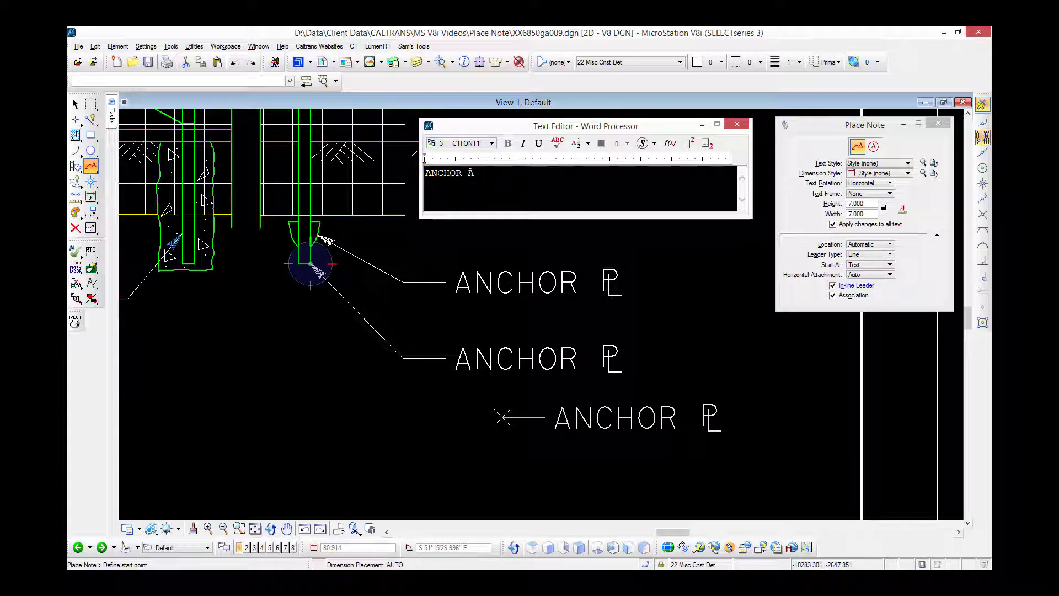
{"action": "key", "text": "ctrl+z"}
{"action": "key", "text": "ctrl+z"}
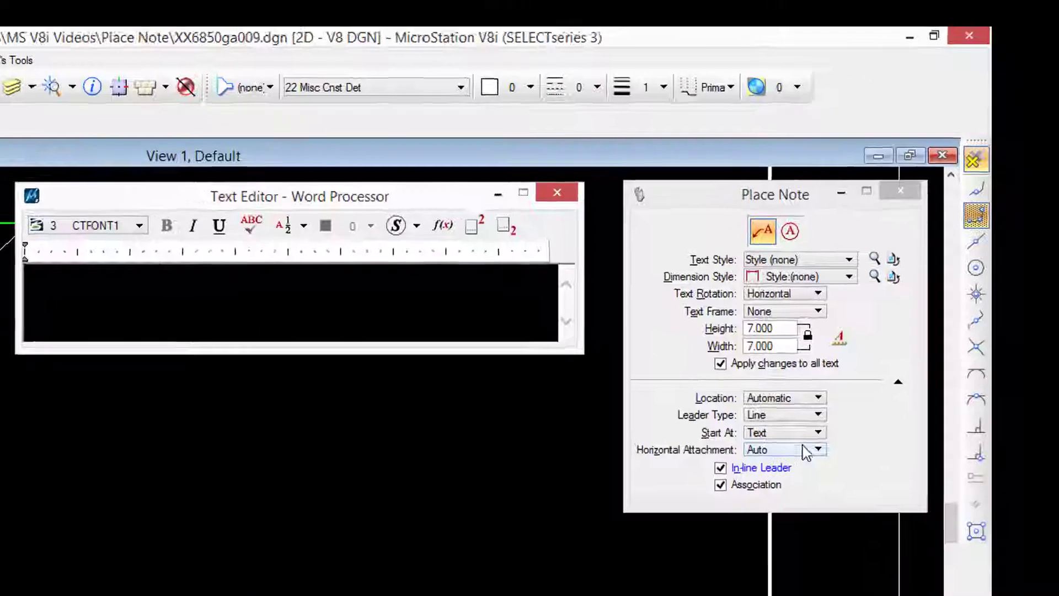
- Return Start At to Terminator and leave Horizontal Attachment on Auto
{"action": "left_click", "coordinate": [869, 266]}
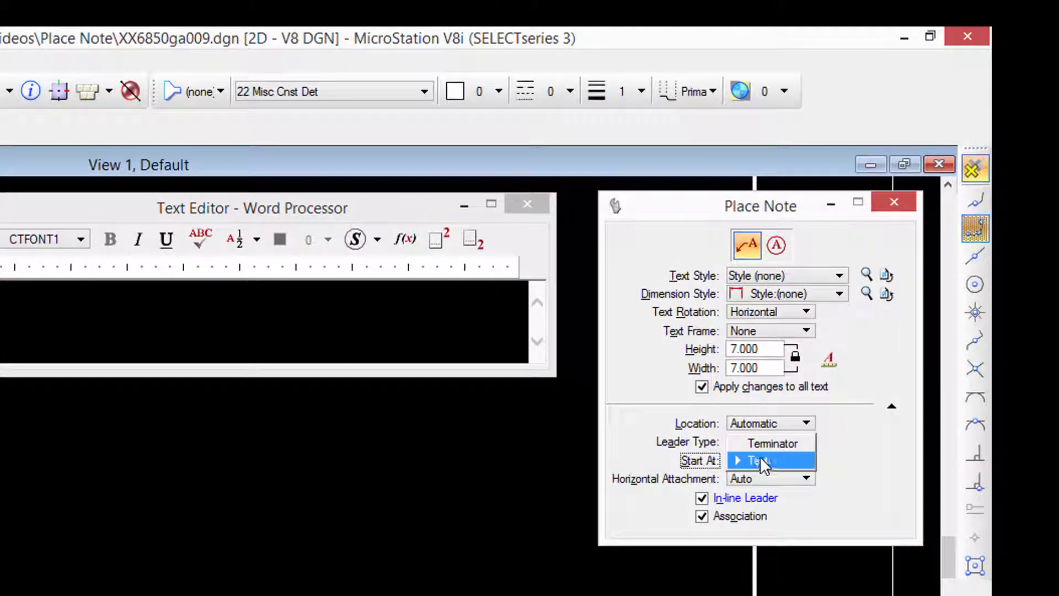
{"action": "left_click", "coordinate": [772, 443]}
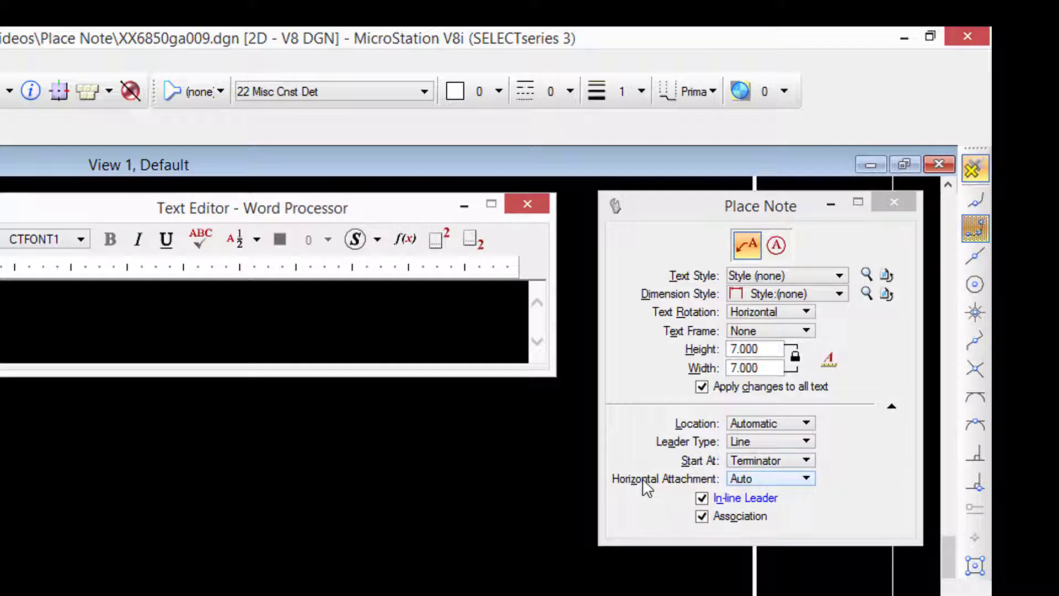
{"action": "left_click", "coordinate": [752, 478]}
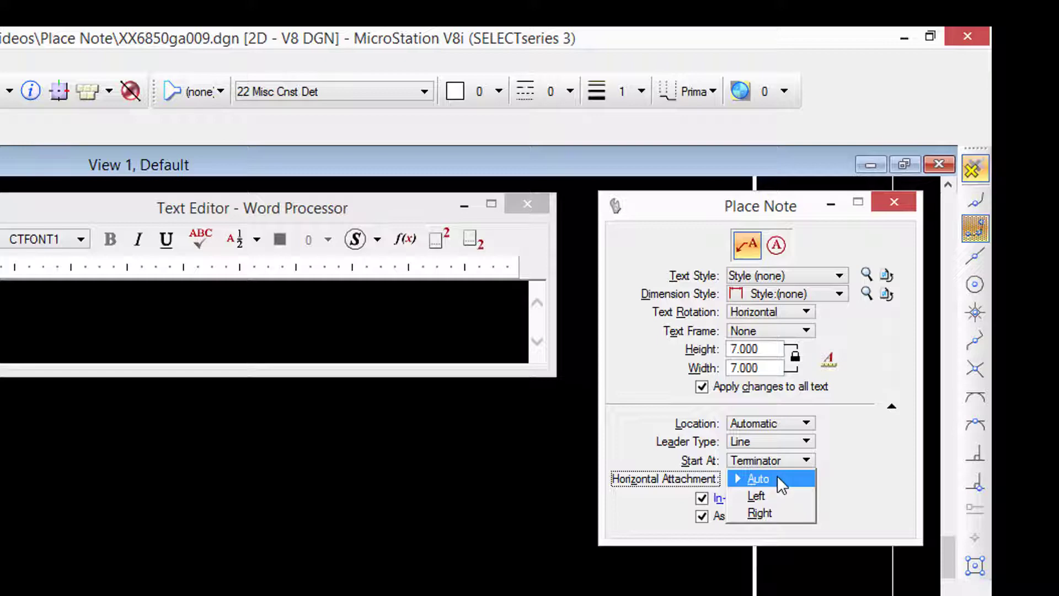
{"action": "left_click", "coordinate": [777, 478]}
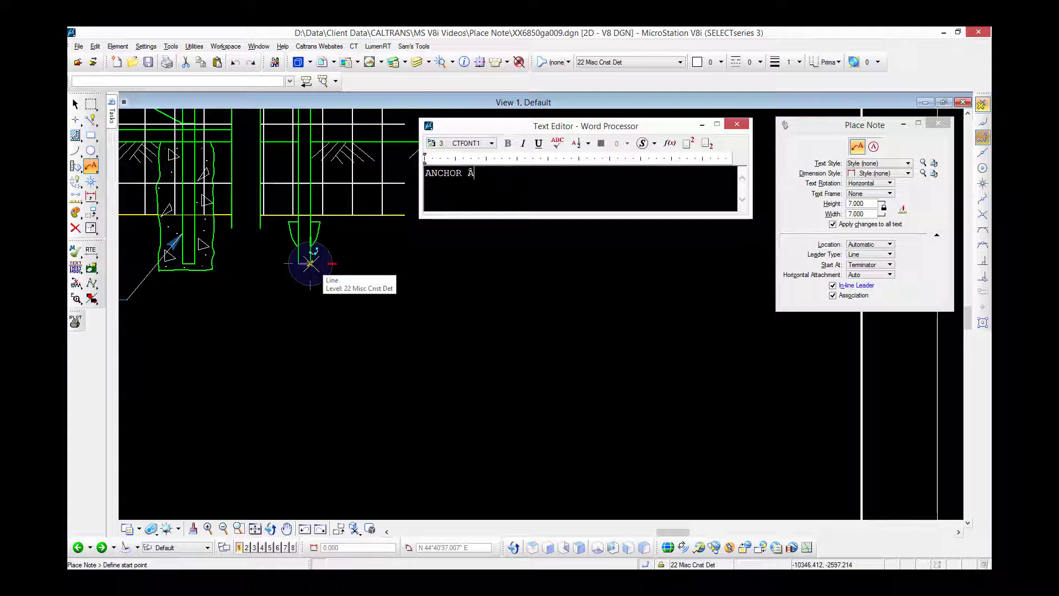
- Start a new ANCHOR ℄ leader at the circle centre and pan the view to make room
{"action": "left_click", "coordinate": [310, 263]}
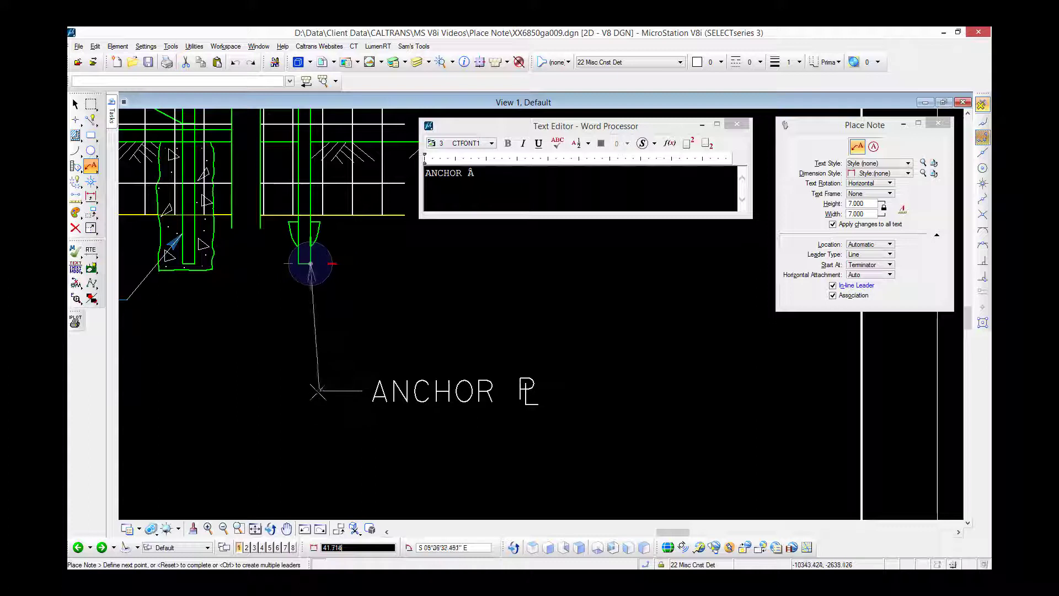
{"action": "middle_click_drag", "start_coordinate": [298, 392], "coordinate": [456, 414]}
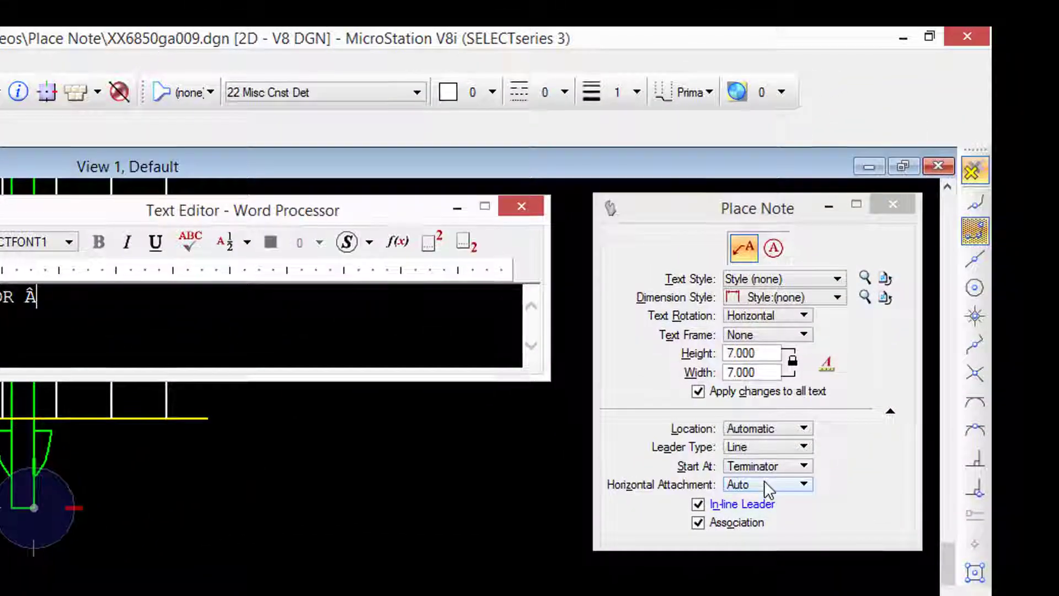
- Change the note's Horizontal Attachment from Auto to Left
{"action": "left_click", "coordinate": [763, 484]}
{"action": "left_click", "coordinate": [769, 497]}
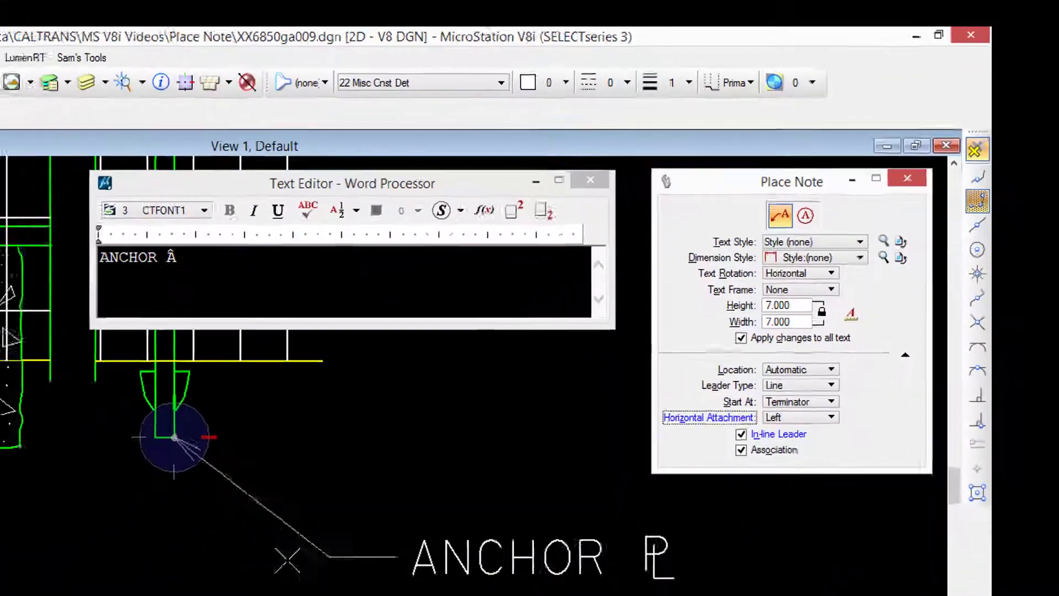